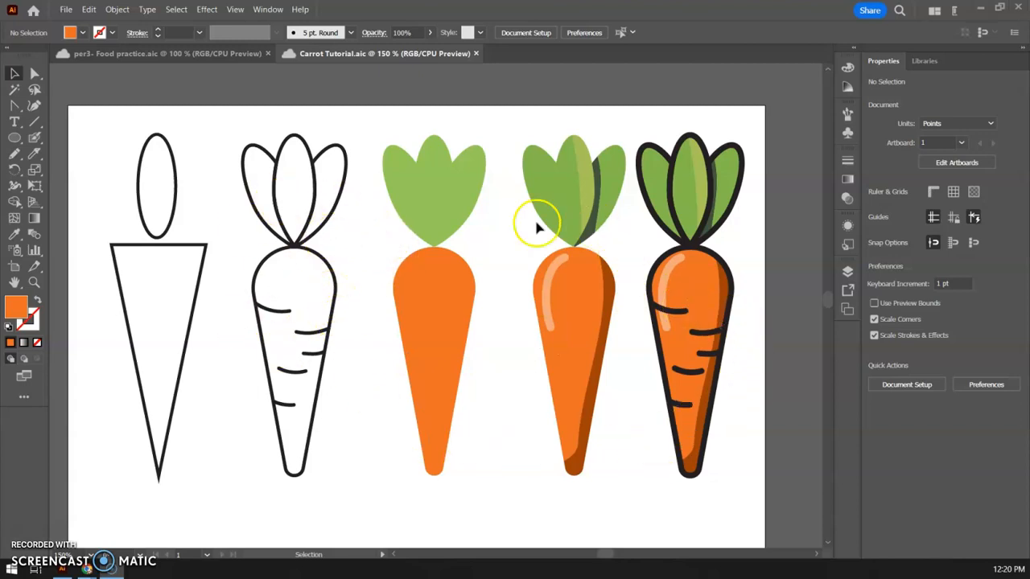
Show the Swatches and load the Vegetables colour library from the Foods swatch libraries
key(space)
drag(343, 478, 347, 294)
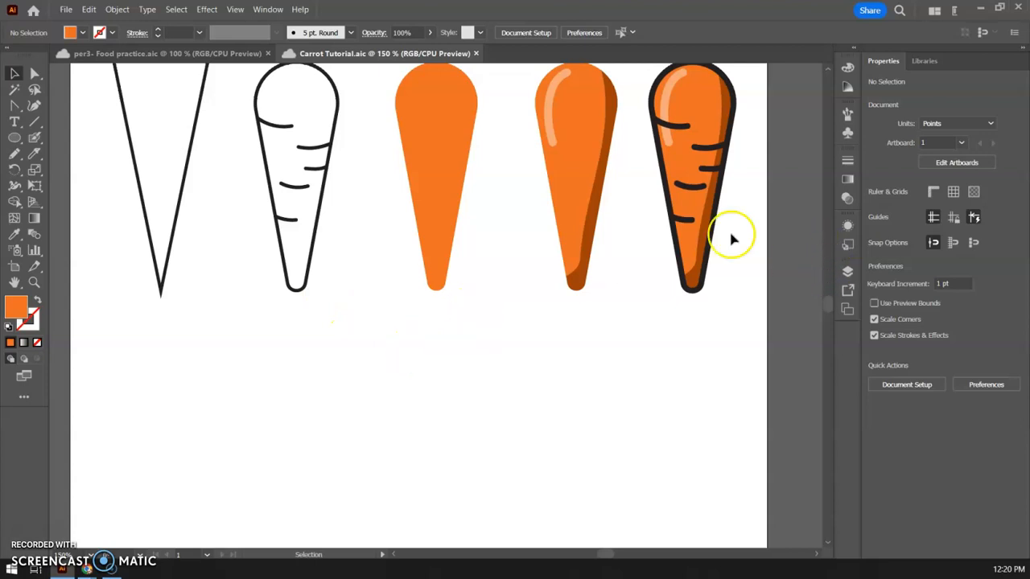
click(268, 9)
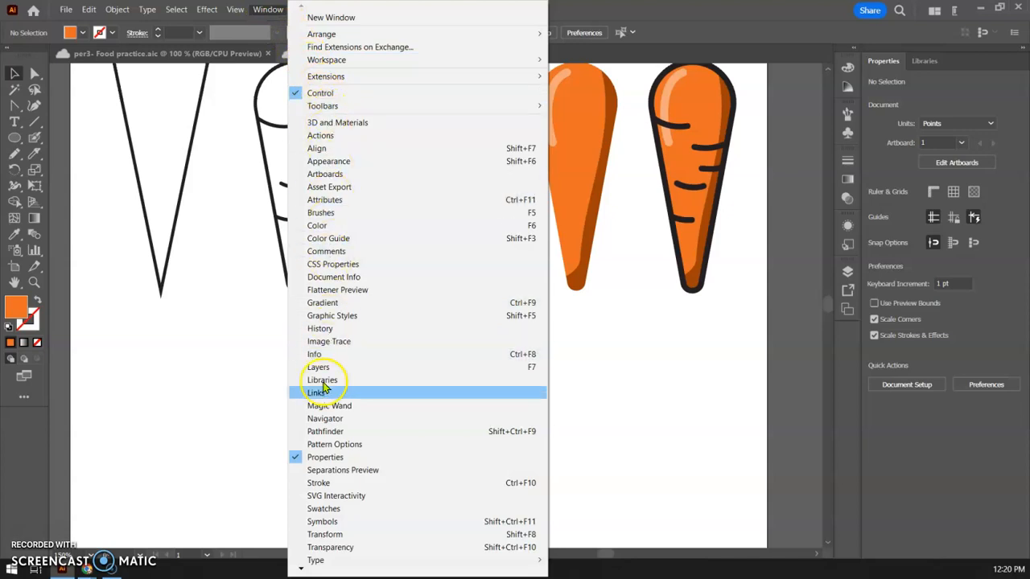
click(325, 508)
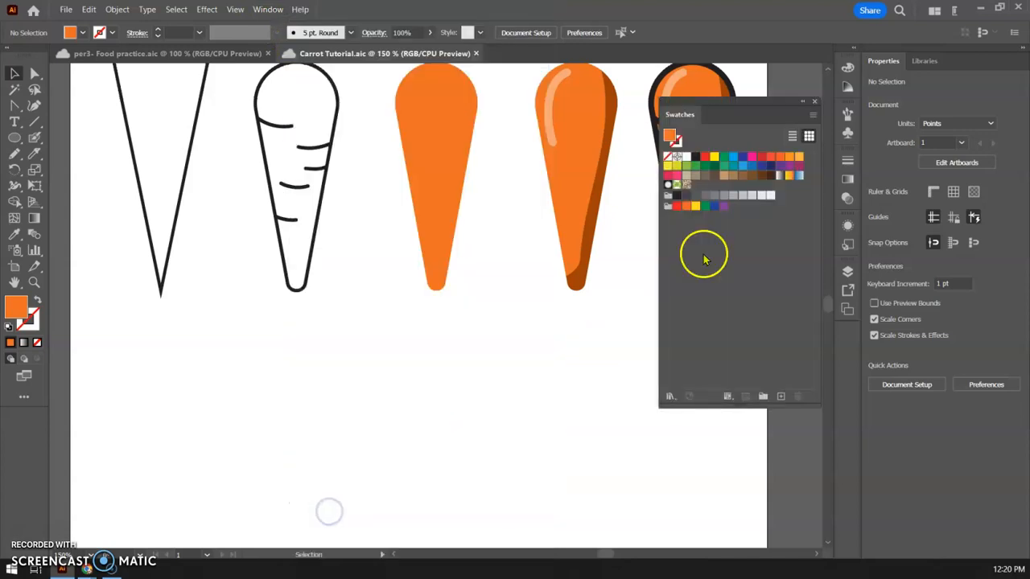
click(670, 398)
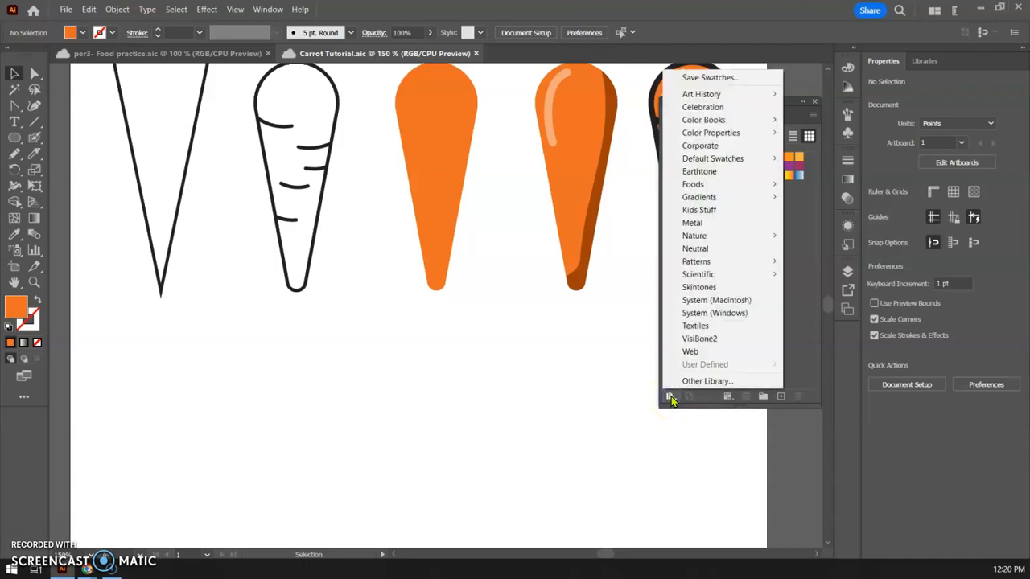
mouse_move(700, 185)
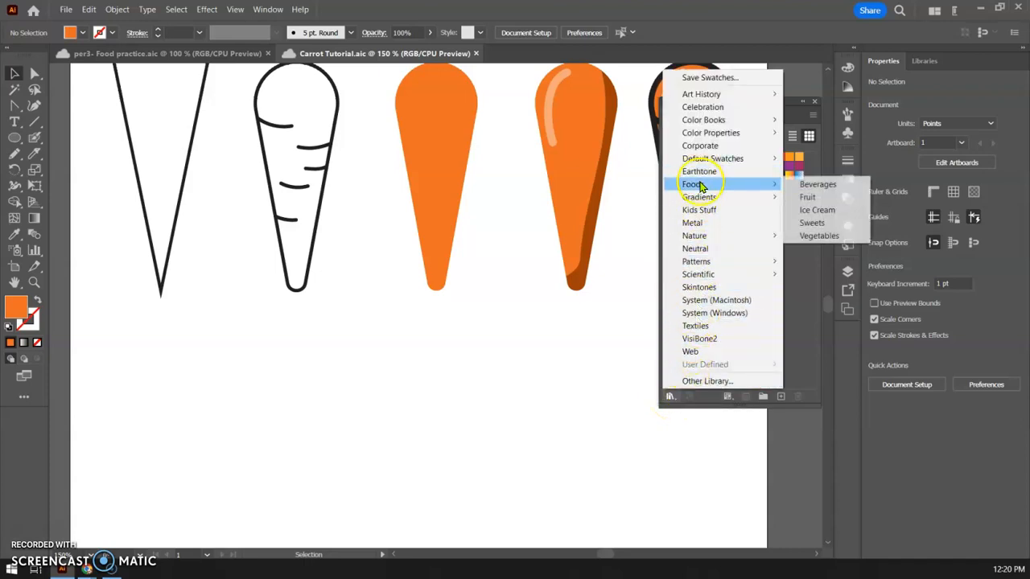
click(812, 236)
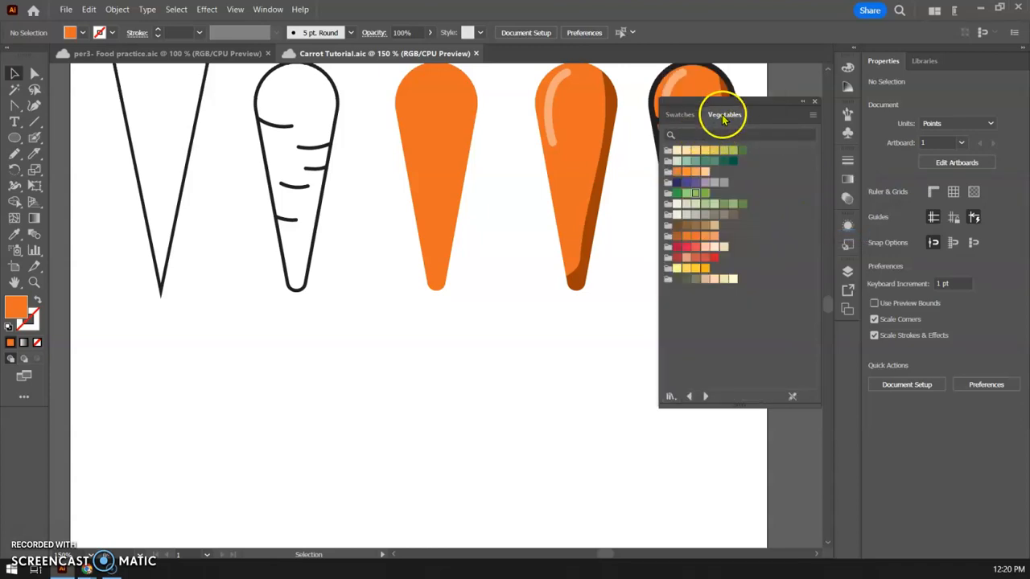
mouse_move(724, 119)
mouse_down()
mouse_move(510, 196)
mouse_move(719, 111)
mouse_move(716, 119)
mouse_up()
Load the Fruit swatch library from Foods as well, and return to the Vegetables swatches
click(670, 396)
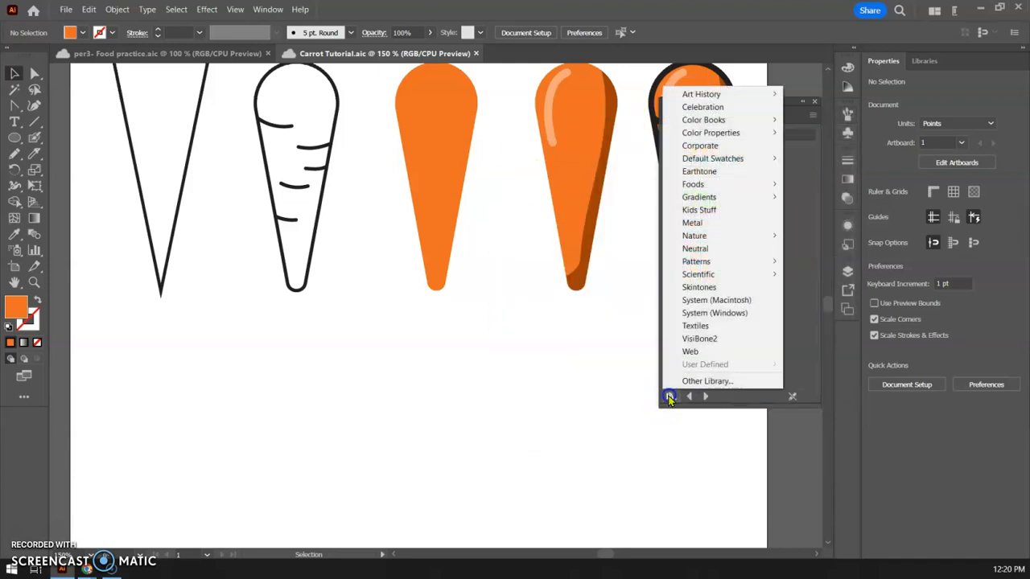
mouse_move(720, 184)
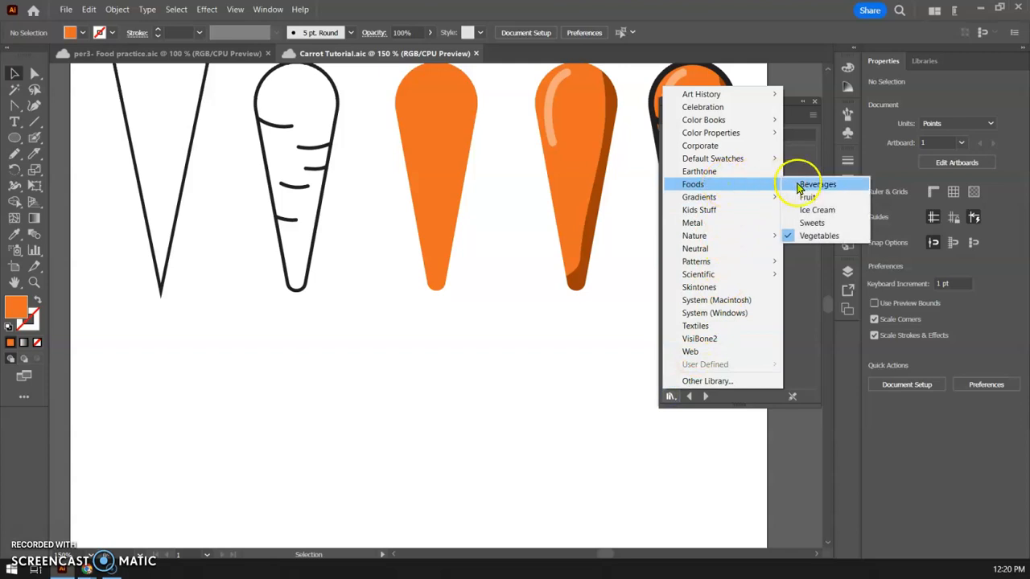
click(807, 199)
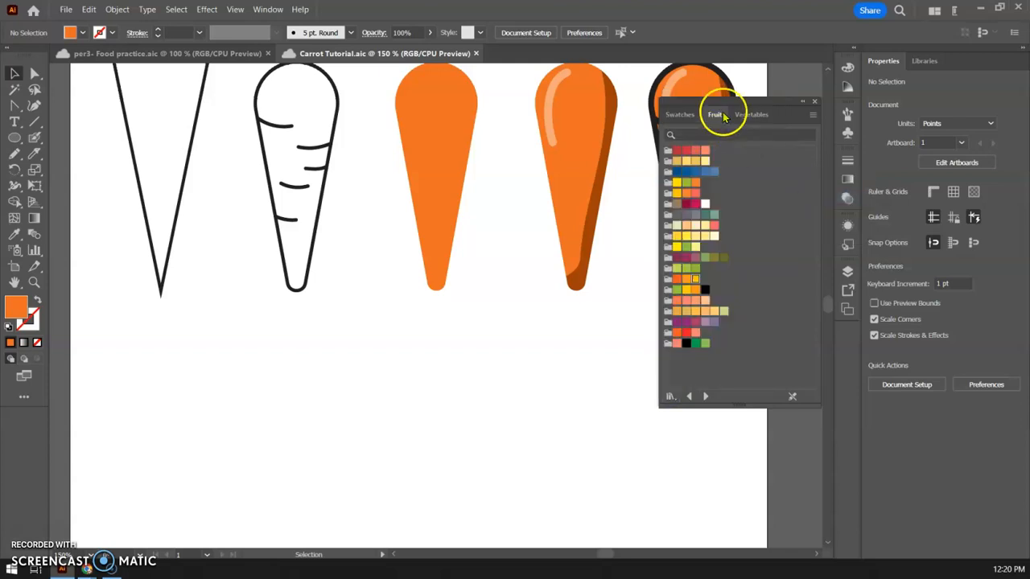
click(751, 114)
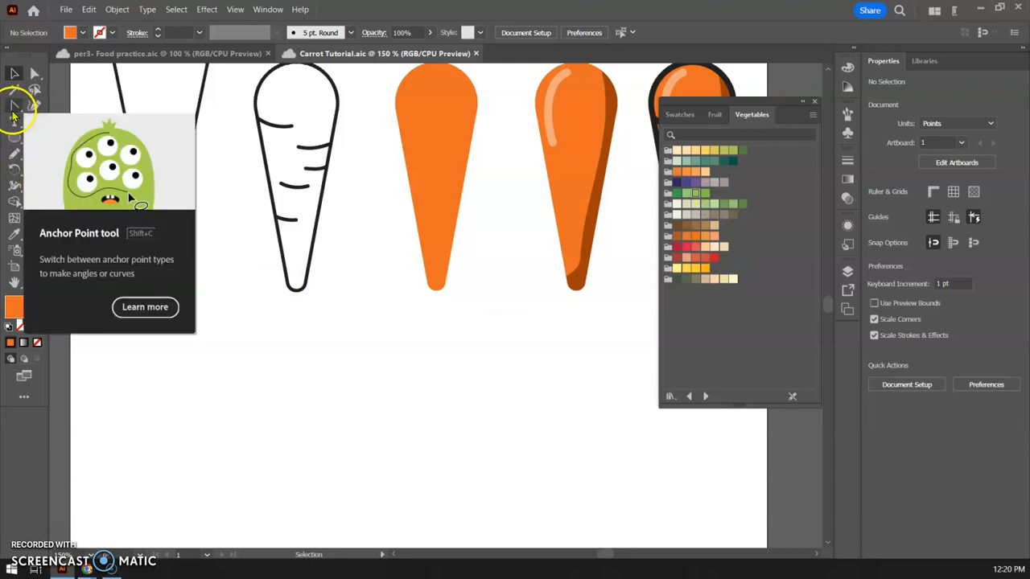
Create a three-sided polygon with a 50 pt radius in the empty area below the first reference carrot
click(11, 143)
drag(87, 218, 171, 343)
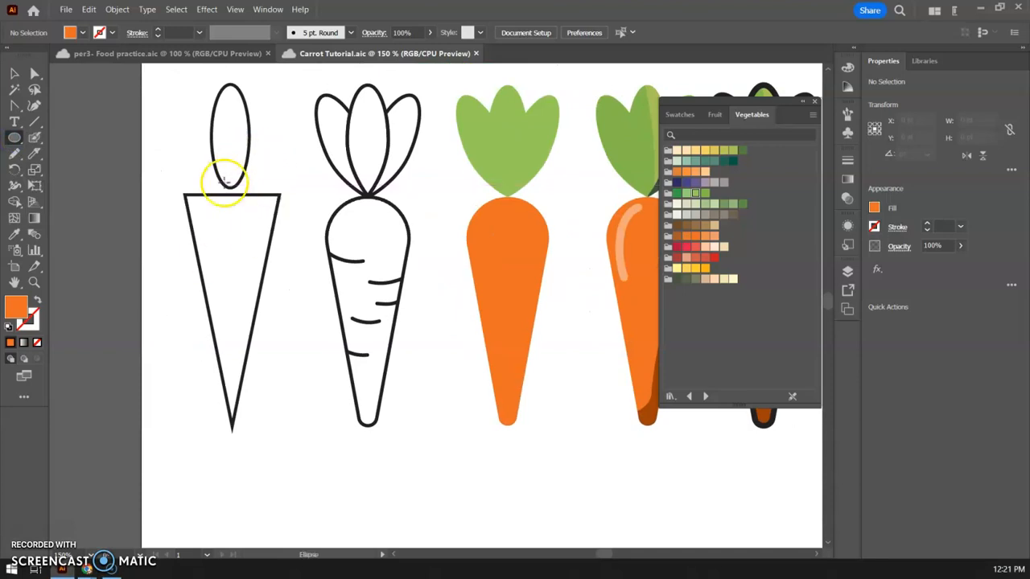
click(13, 142)
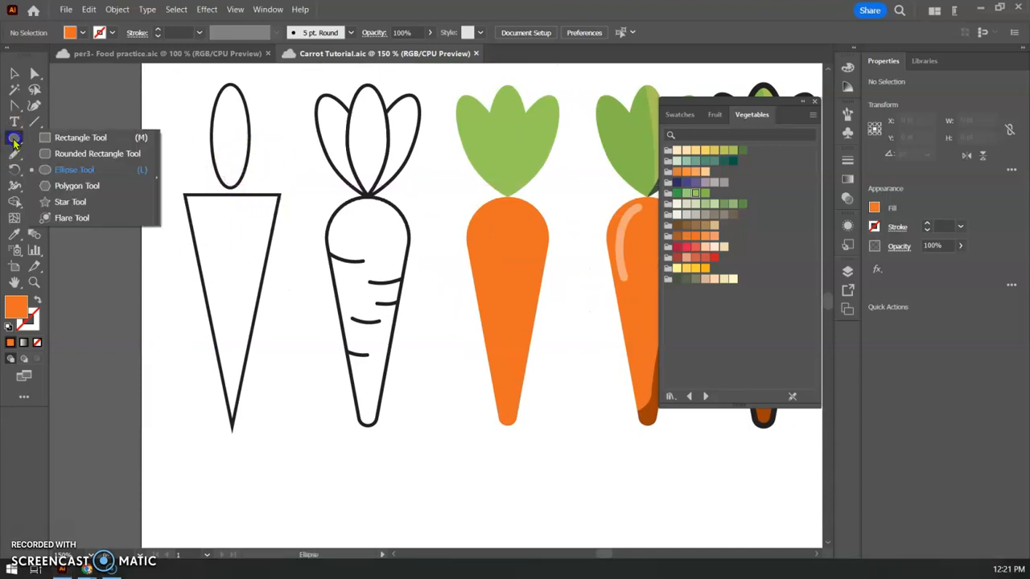
click(83, 184)
scroll(301, 363, down, 4)
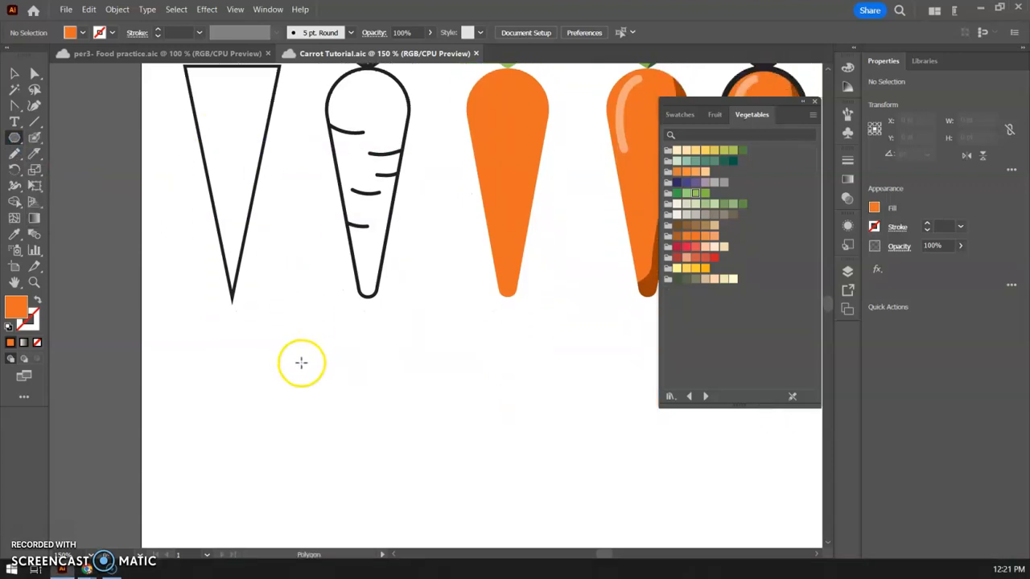
scroll(301, 363, down, 1)
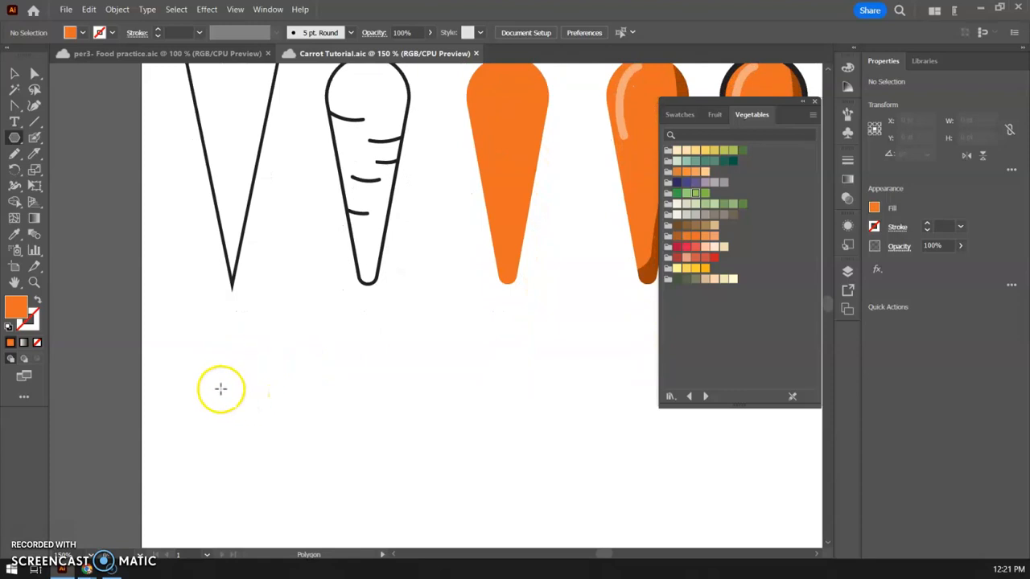
click(239, 391)
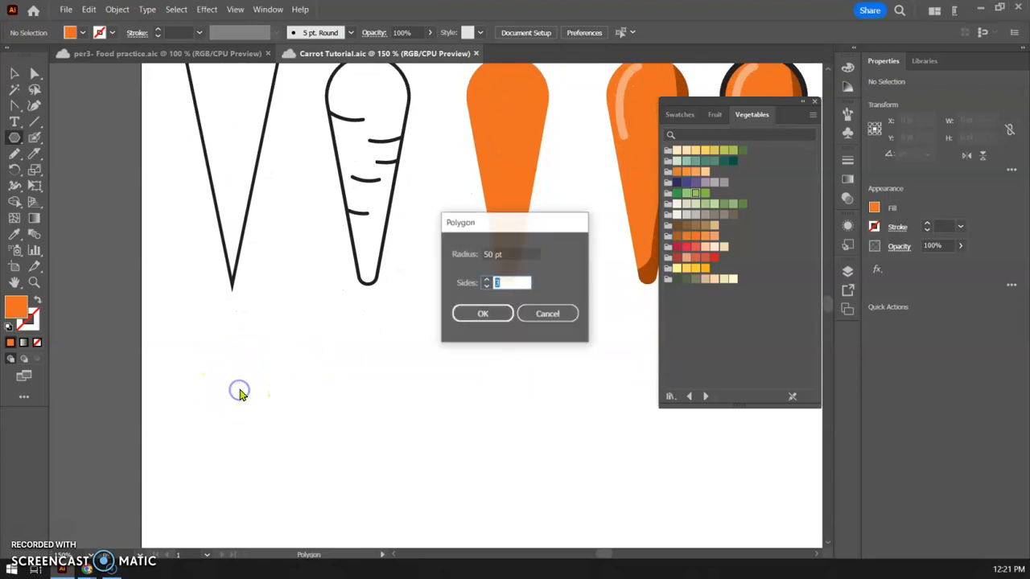
click(493, 315)
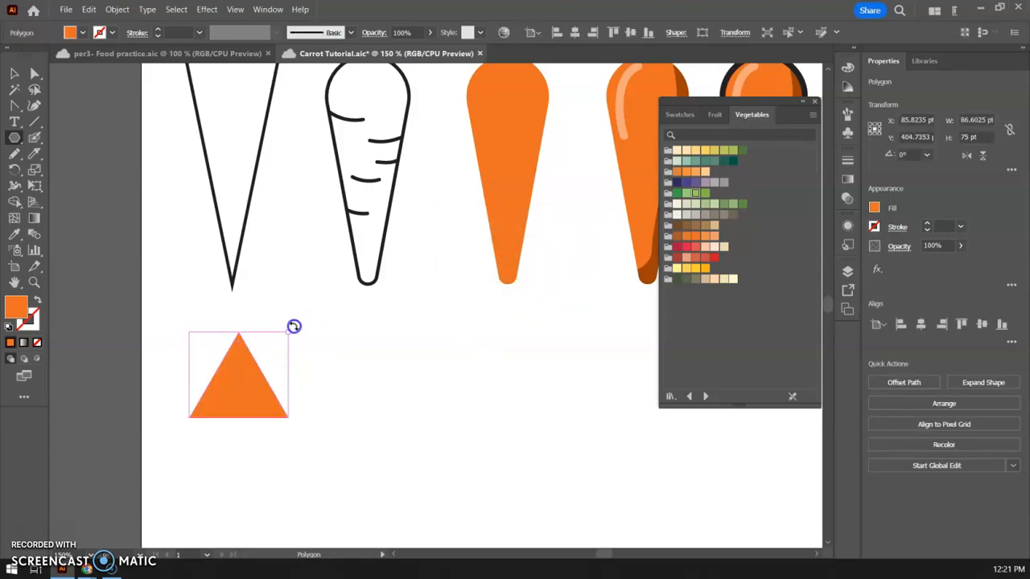
Rotate the triangle 180° so it points down, and stretch its tip downward to a height of about 277 pt
drag(294, 326, 190, 443)
scroll(219, 413, down, 3)
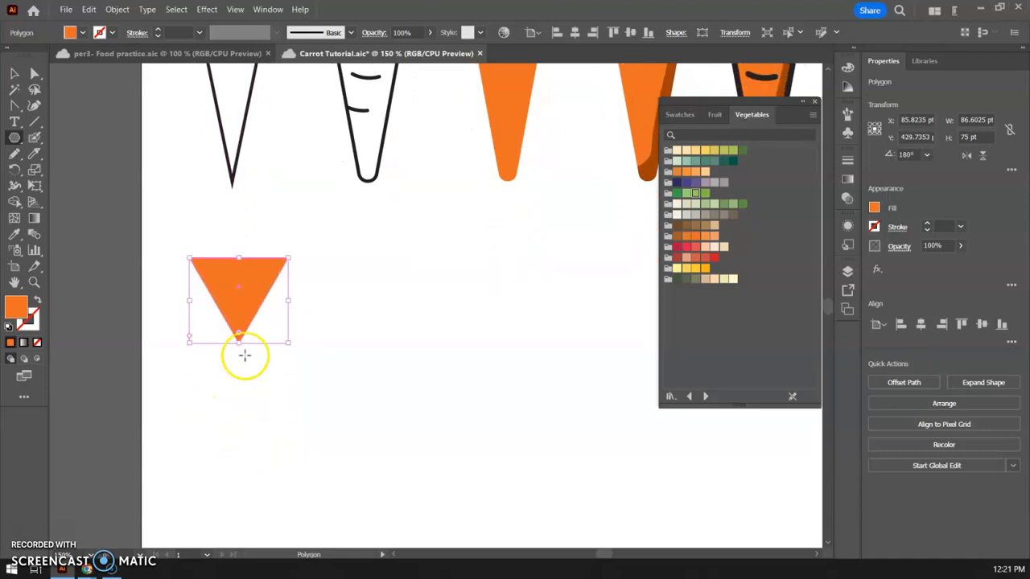
drag(238, 330, 235, 536)
scroll(292, 384, down, 2)
drag(241, 459, 237, 483)
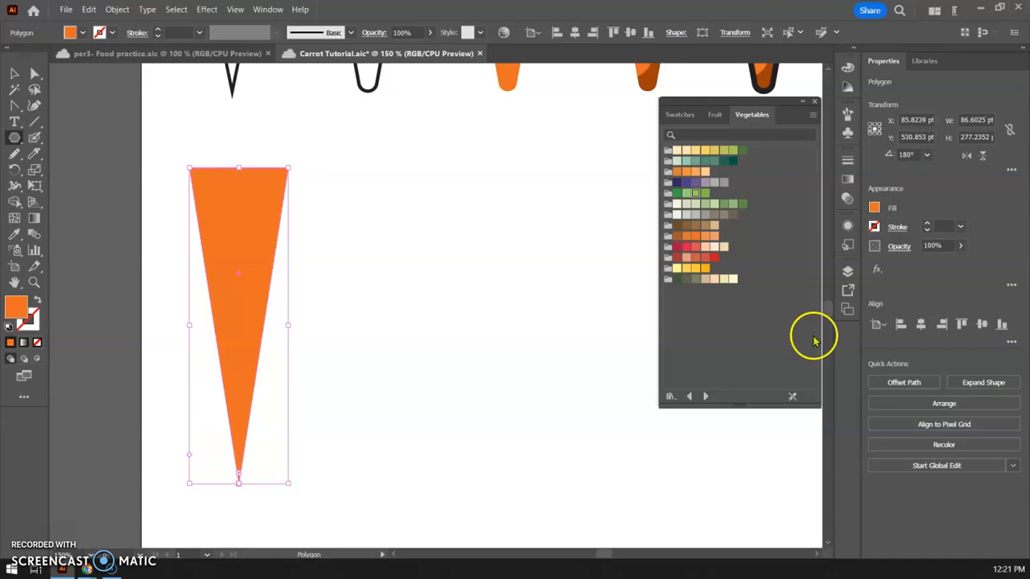
Remove the long triangle's fill and give it a black 3 pt stroke
click(875, 208)
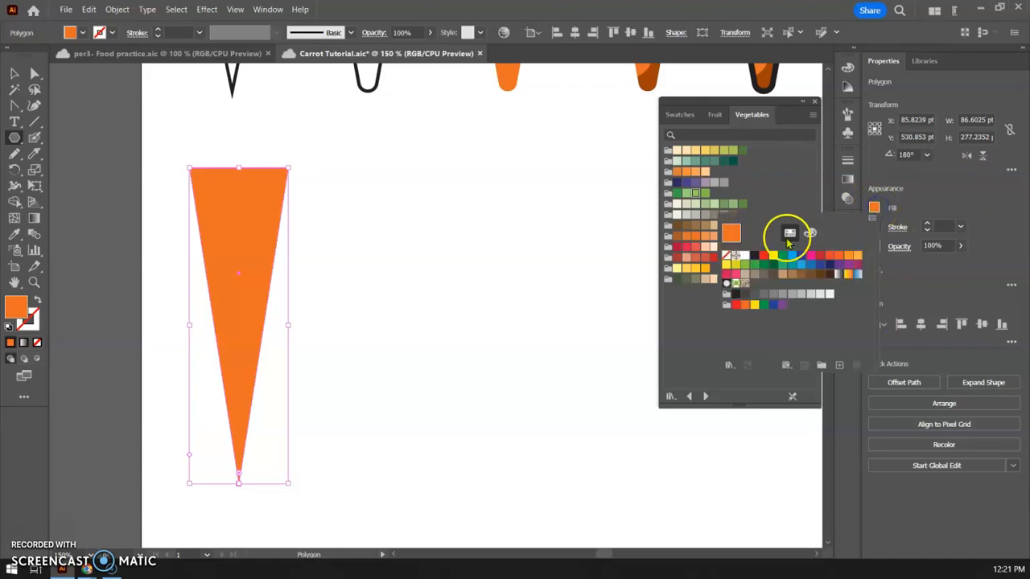
click(726, 256)
click(879, 231)
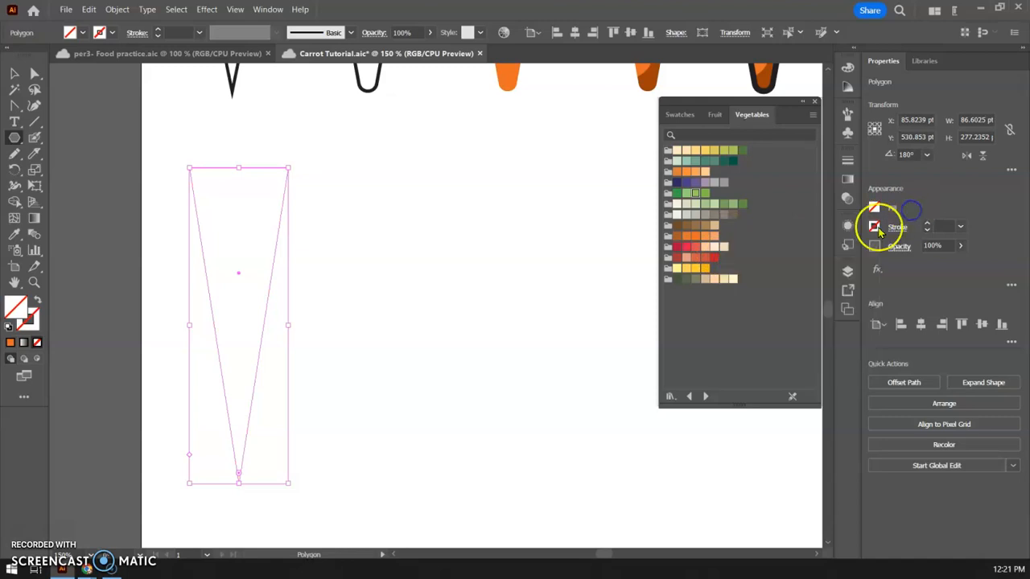
click(875, 228)
click(756, 278)
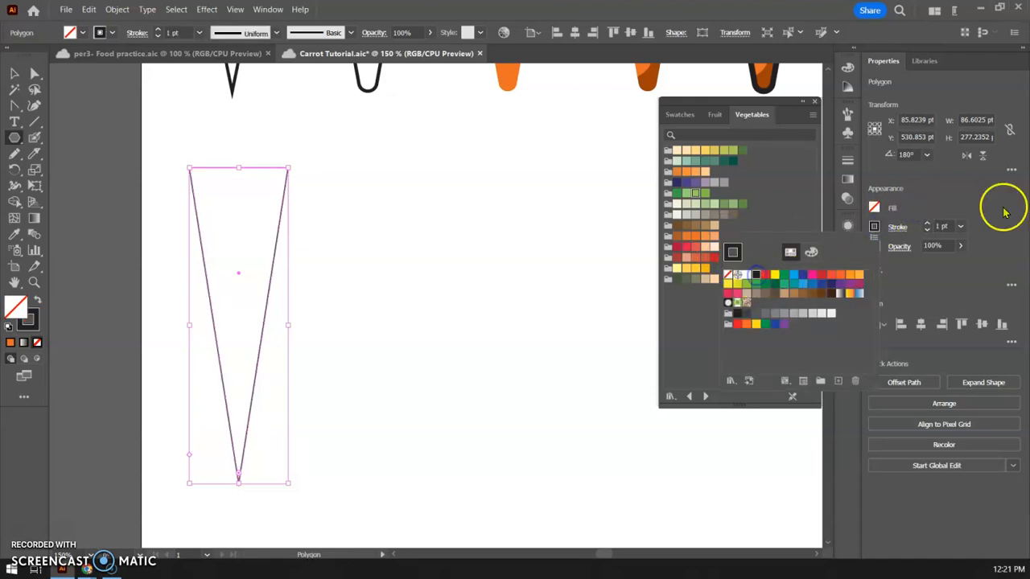
click(927, 227)
click(928, 225)
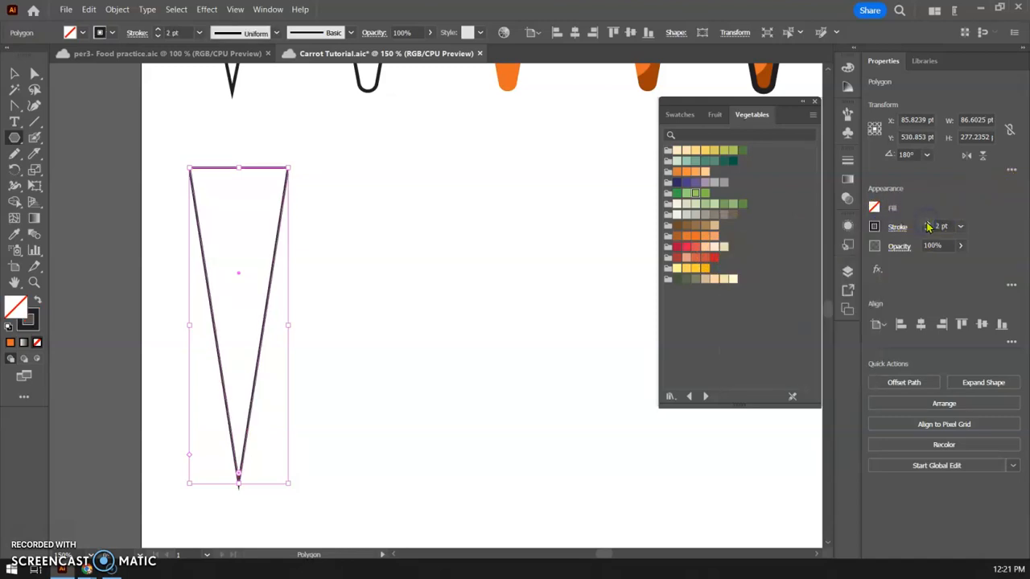
click(928, 225)
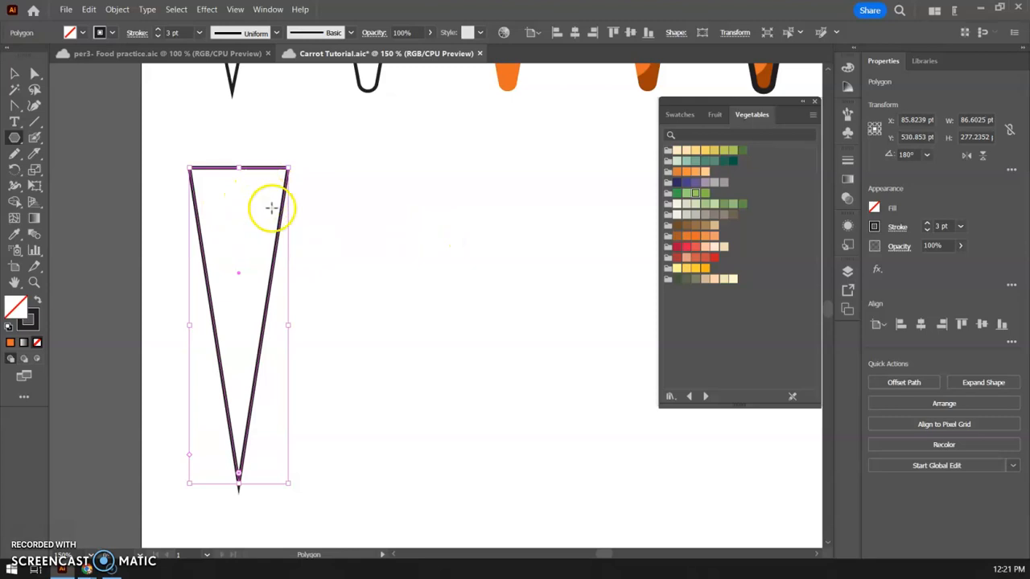
Try rounding all three corners of the triangle together to about 19 pt, and undo it
click(35, 72)
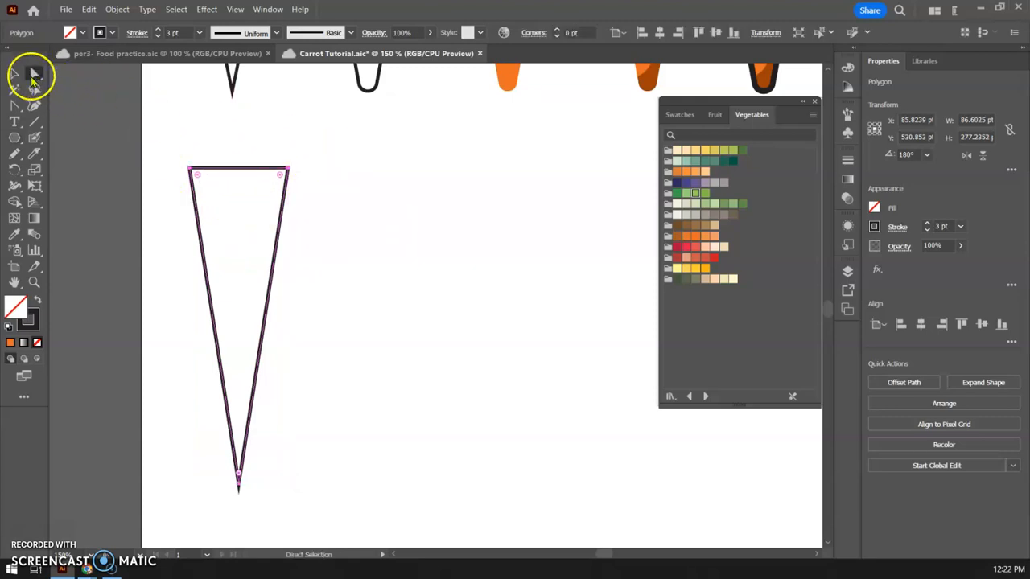
right_click(30, 74)
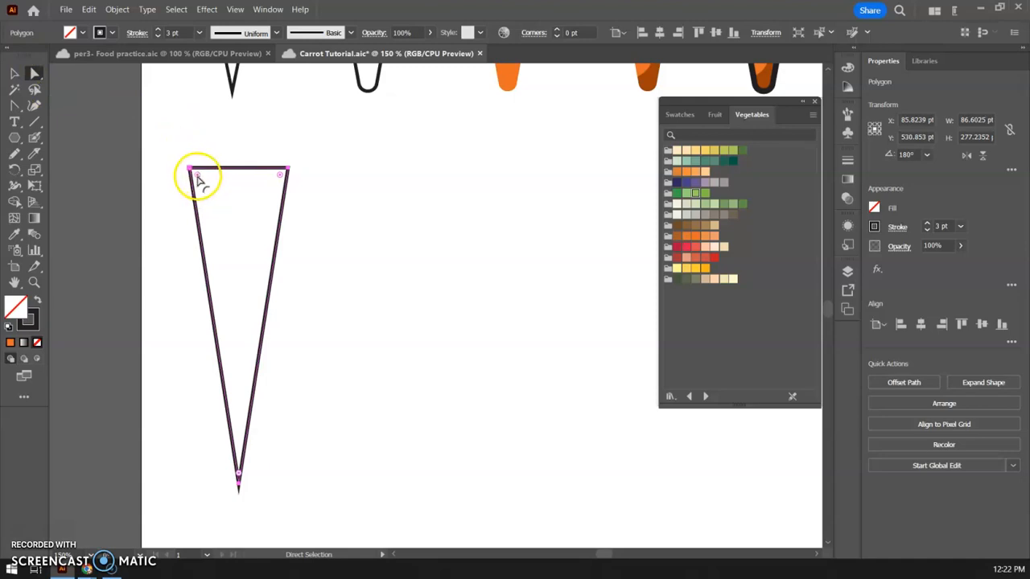
drag(197, 175, 341, 217)
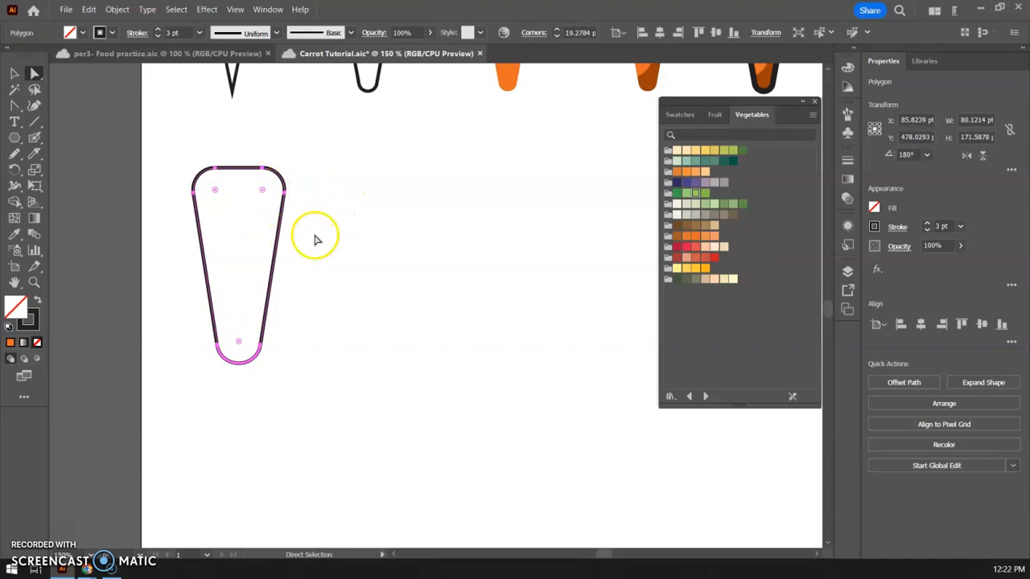
key(ctrl+z)
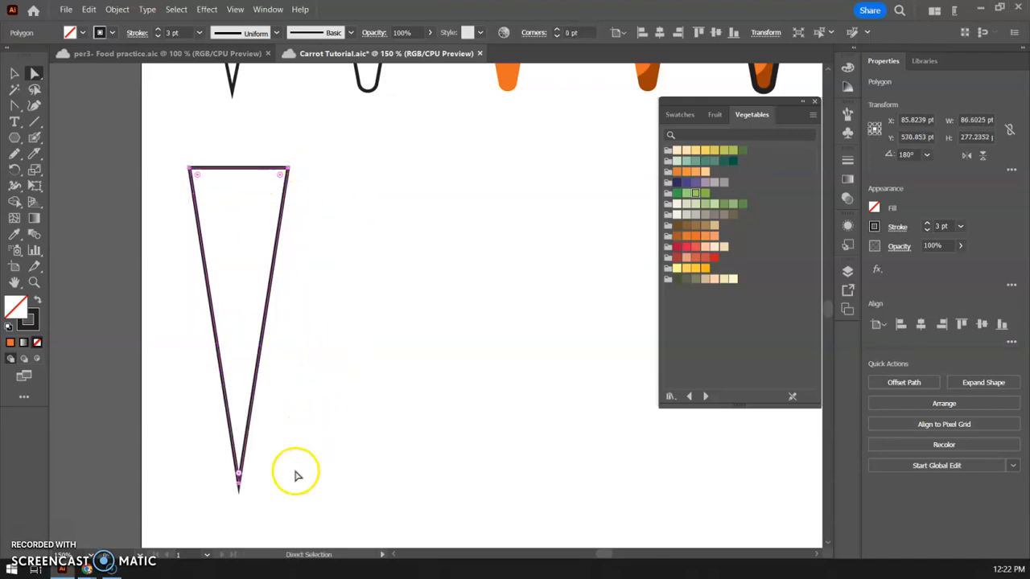
Round only the triangle's bottom tip to about 9 pt, and round its upper corners into a full dome for the carrot body
click(240, 474)
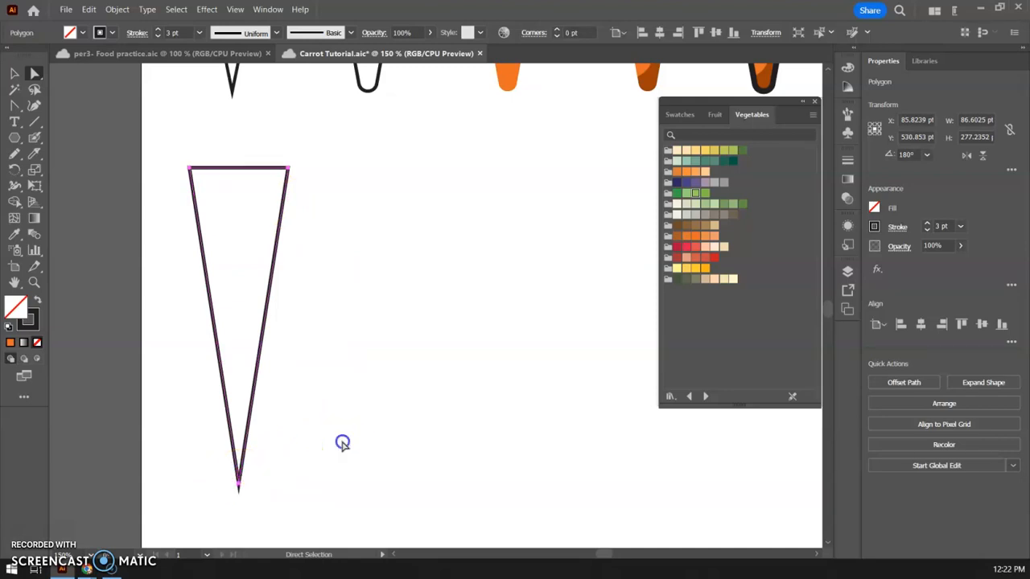
click(342, 443)
drag(245, 474, 242, 419)
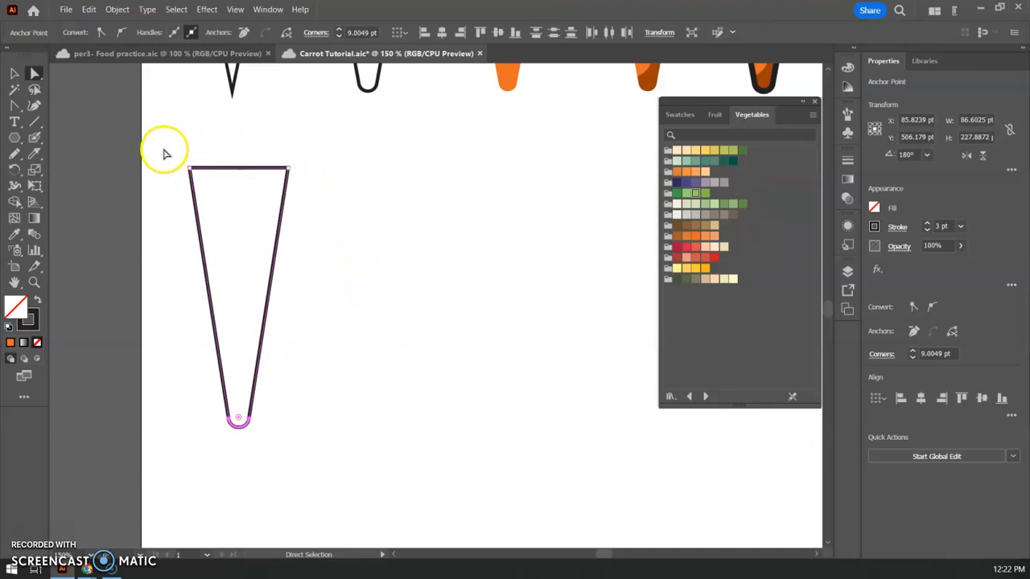
drag(199, 171, 249, 233)
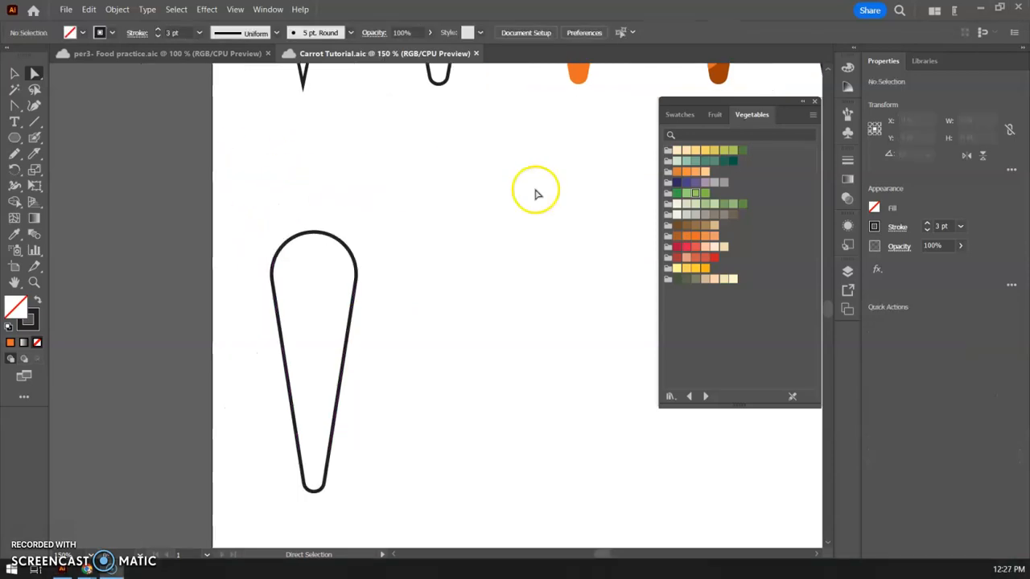
Draw an upright leaf ellipse about 50 by 110 pt and move it so it sits centred just above the carrot body
click(15, 138)
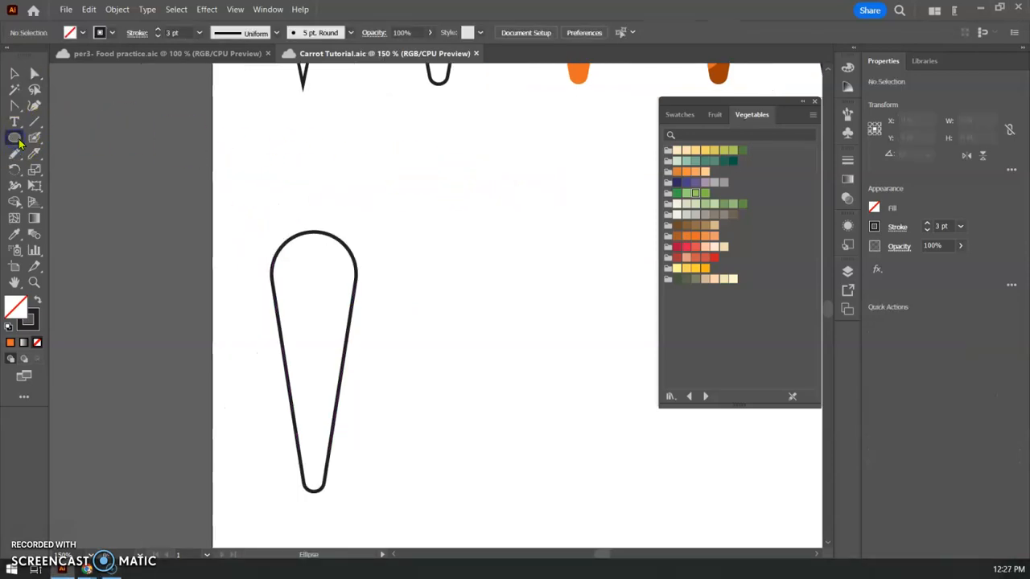
drag(313, 166, 306, 243)
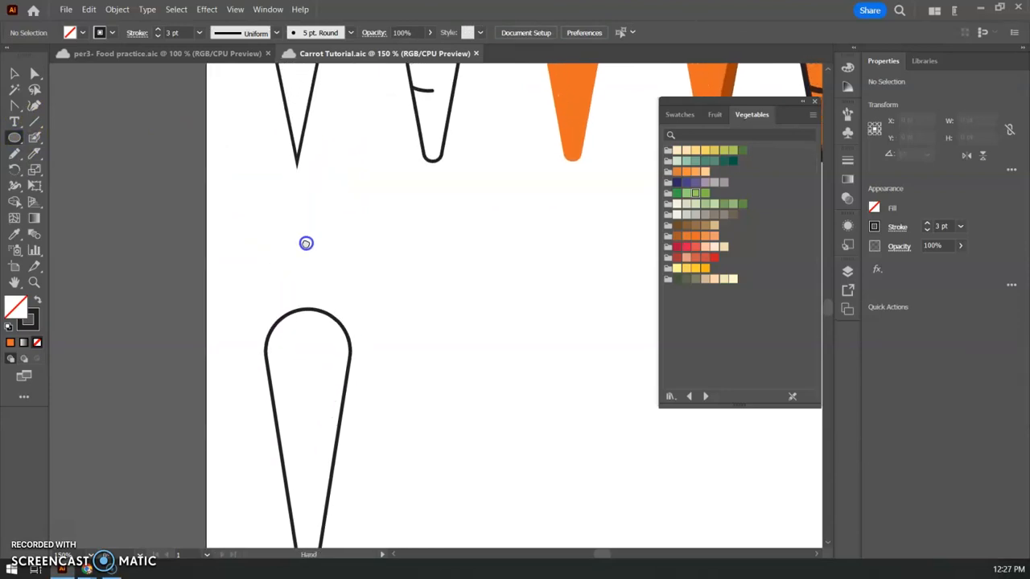
drag(289, 207, 341, 328)
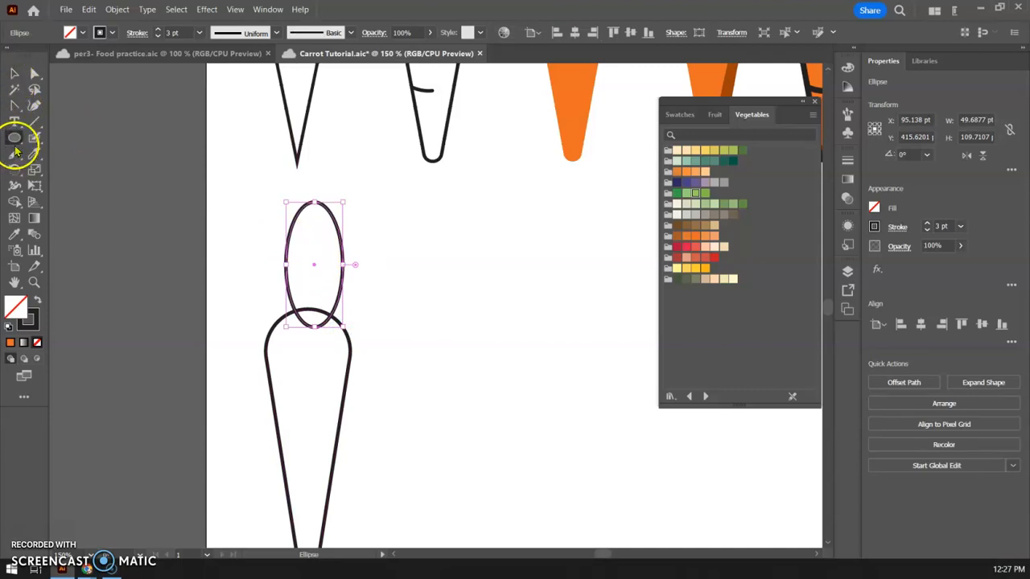
click(14, 73)
drag(315, 265, 313, 230)
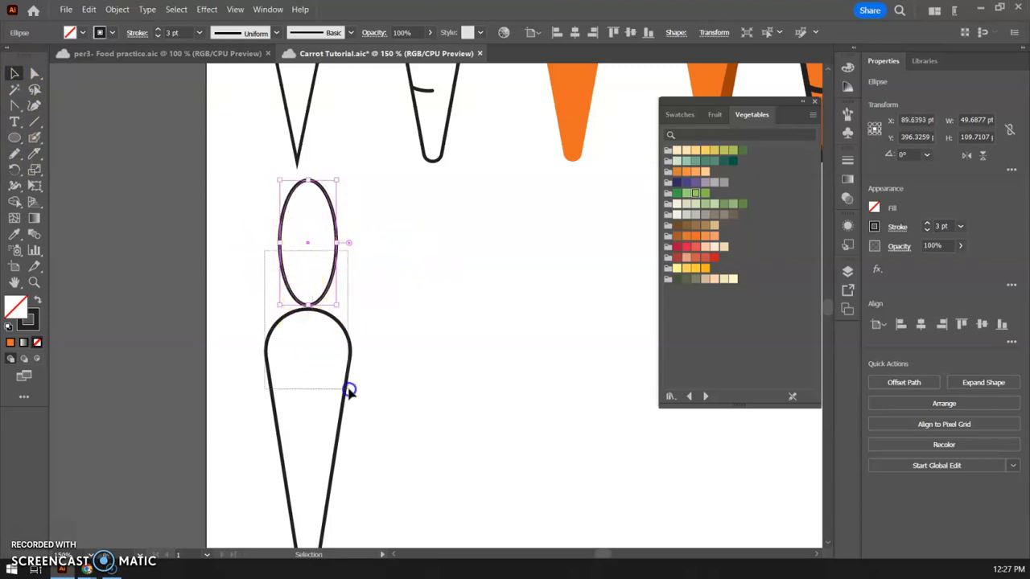
shift+click(346, 340)
click(336, 235)
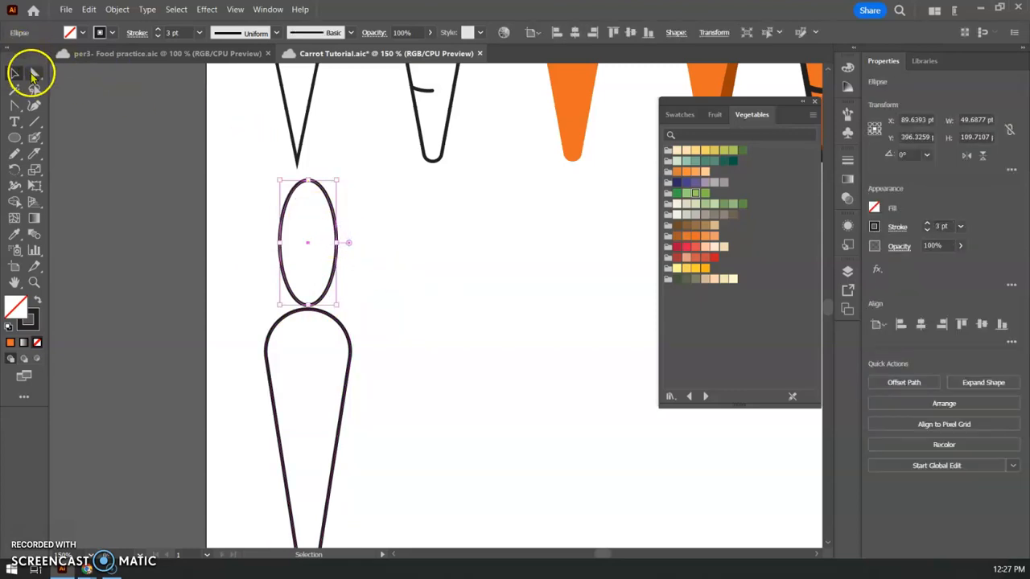
Try reshaping the lower curve of the leaf ellipse with its bottom anchor point's direction handle, and undo it
click(35, 73)
key(ctrl+plus)
key(ctrl+plus)
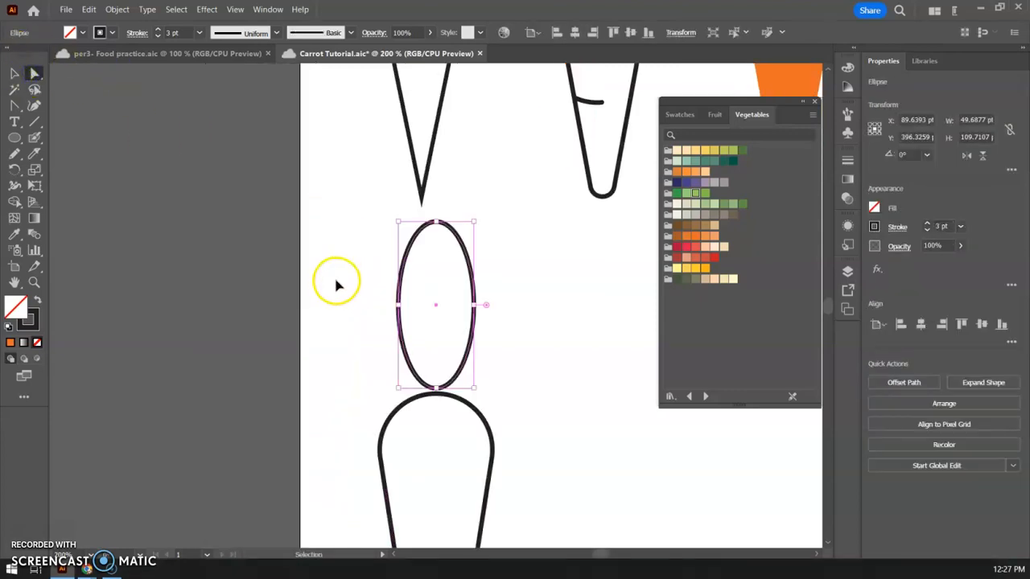
drag(542, 416, 481, 329)
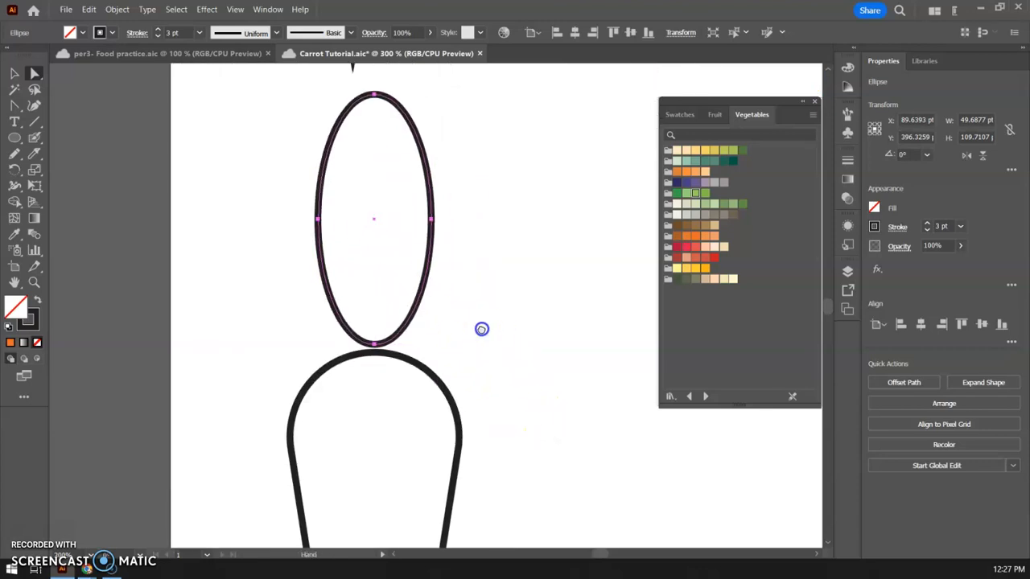
click(374, 344)
drag(407, 348, 413, 176)
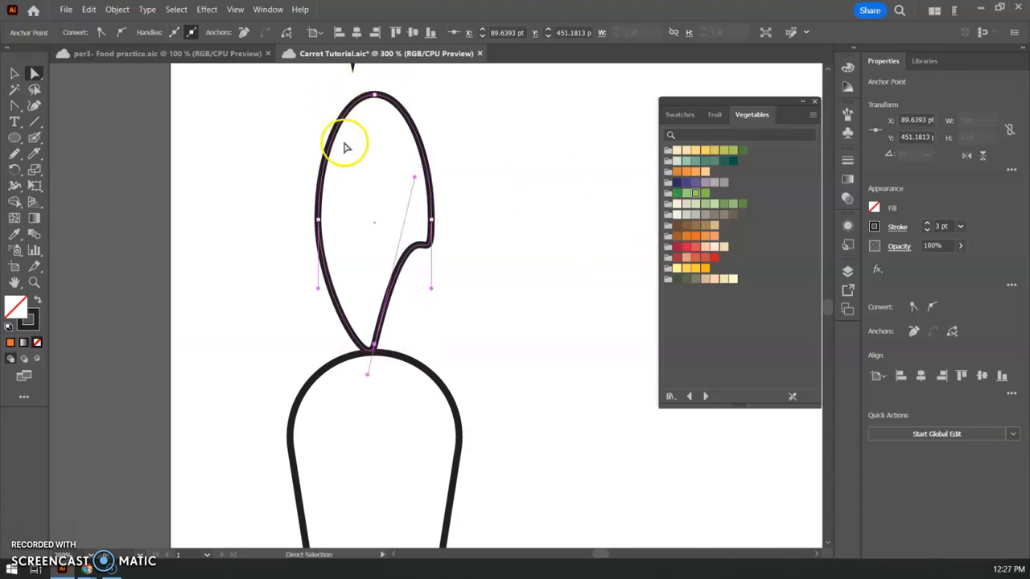
key(ctrl+z)
click(369, 178)
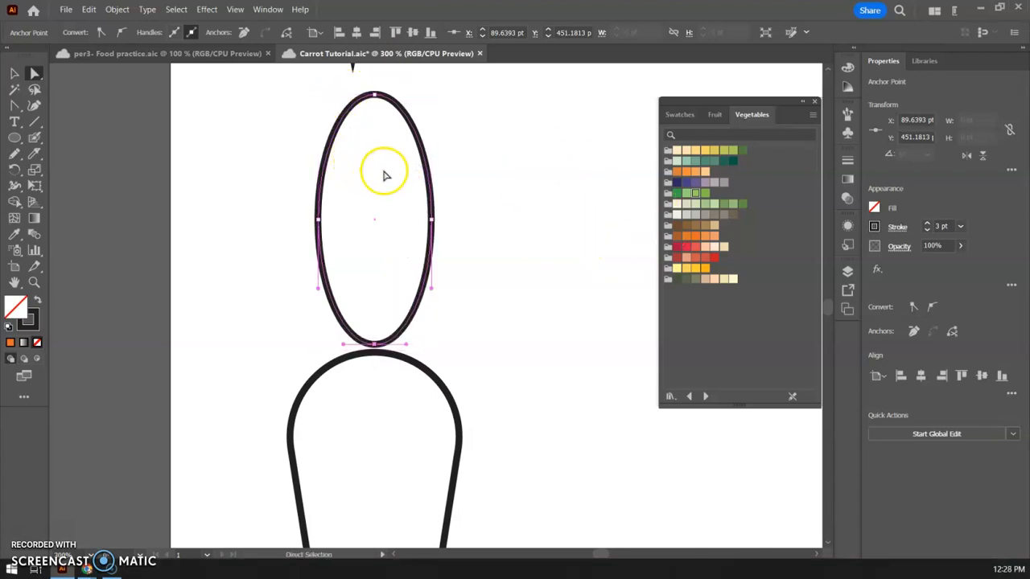
Convert the leaf ellipse's bottom anchor point into a sharp corner
click(375, 344)
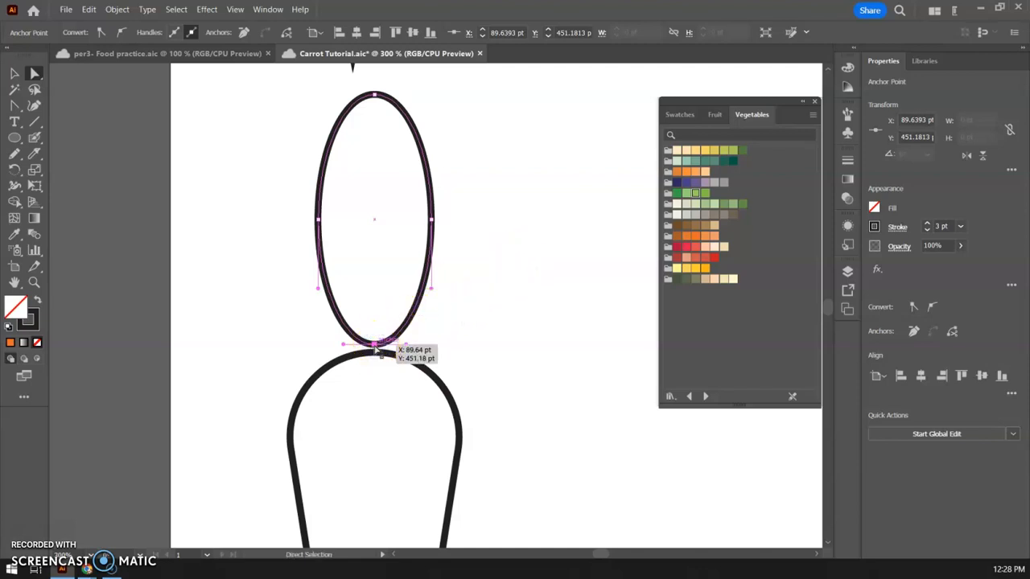
click(913, 308)
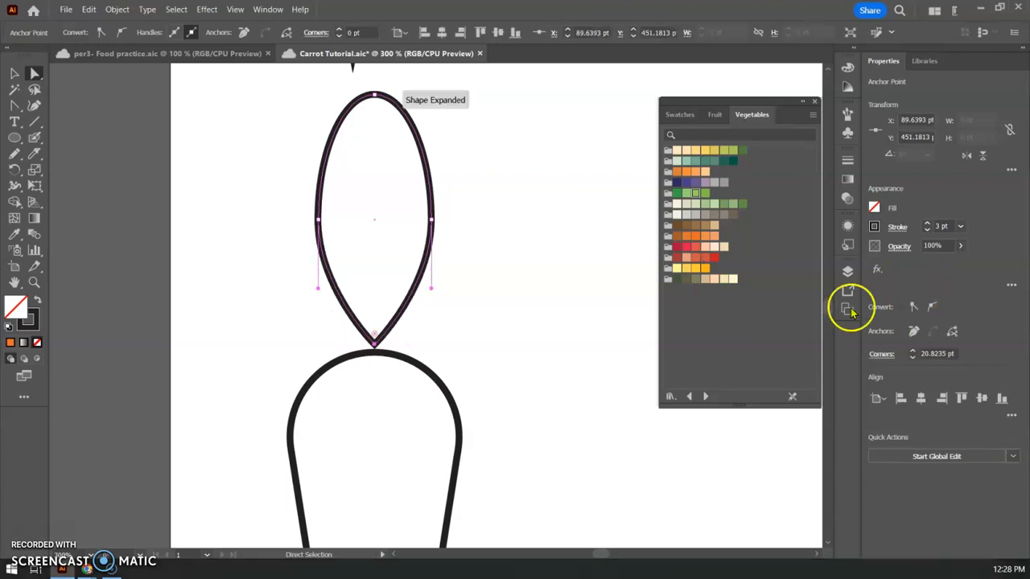
drag(375, 353, 379, 354)
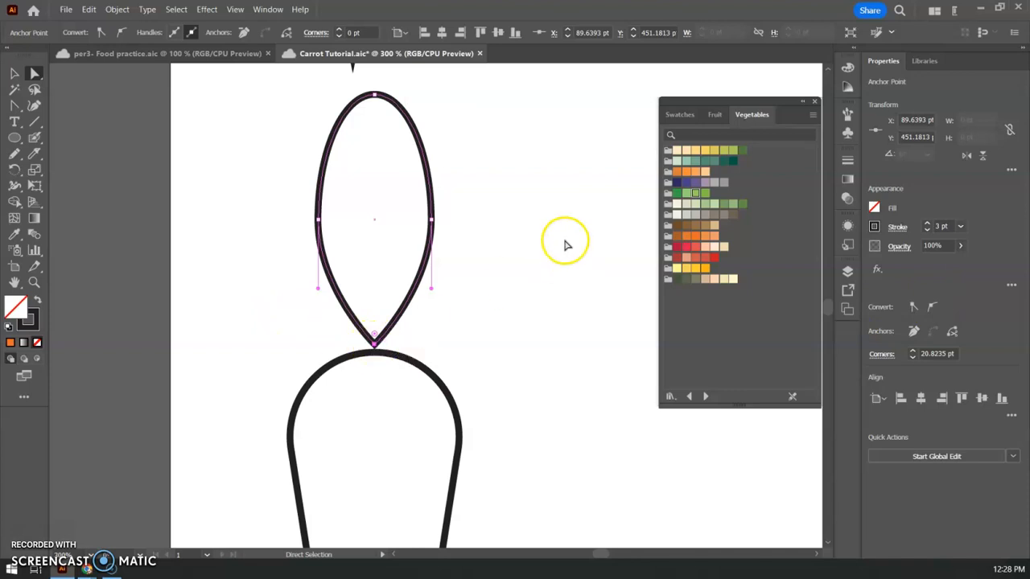
Try converting the leaf's top anchor point into a sharp corner as well, and undo it
click(377, 98)
click(912, 307)
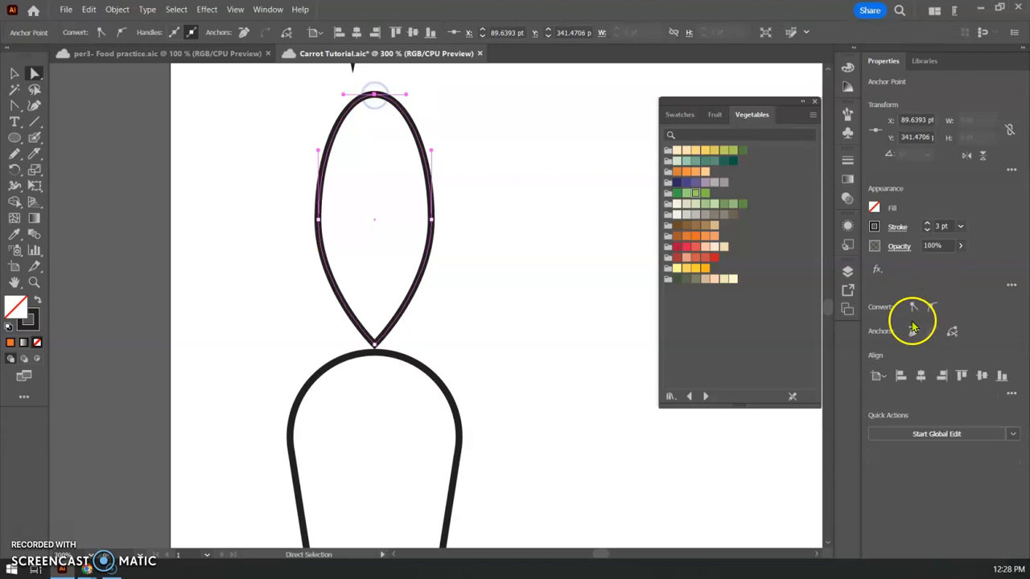
key(ctrl+z)
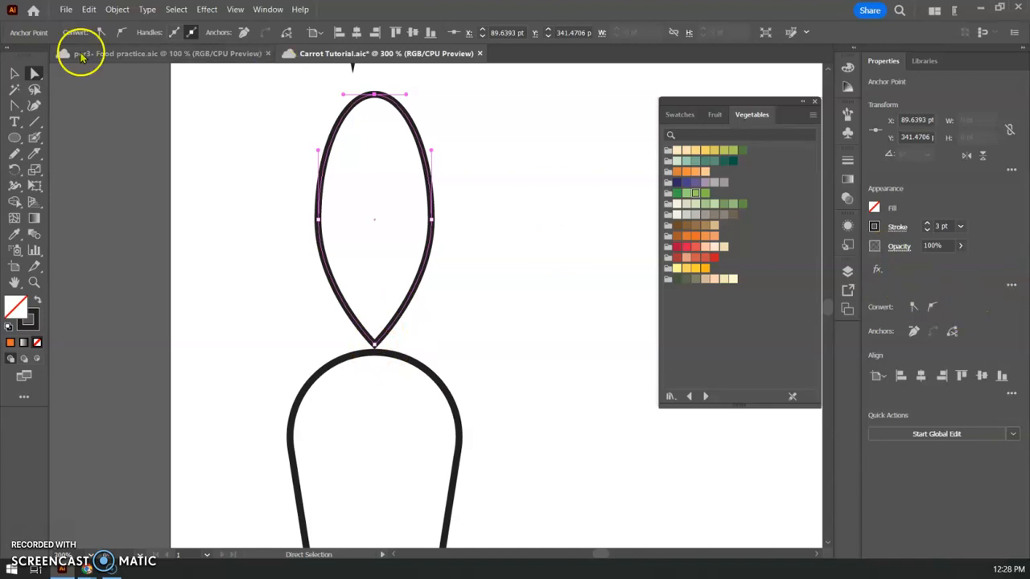
Set up a rotation of the whole leaf around its pointed bottom tip and preview it at 30°
click(15, 73)
click(500, 167)
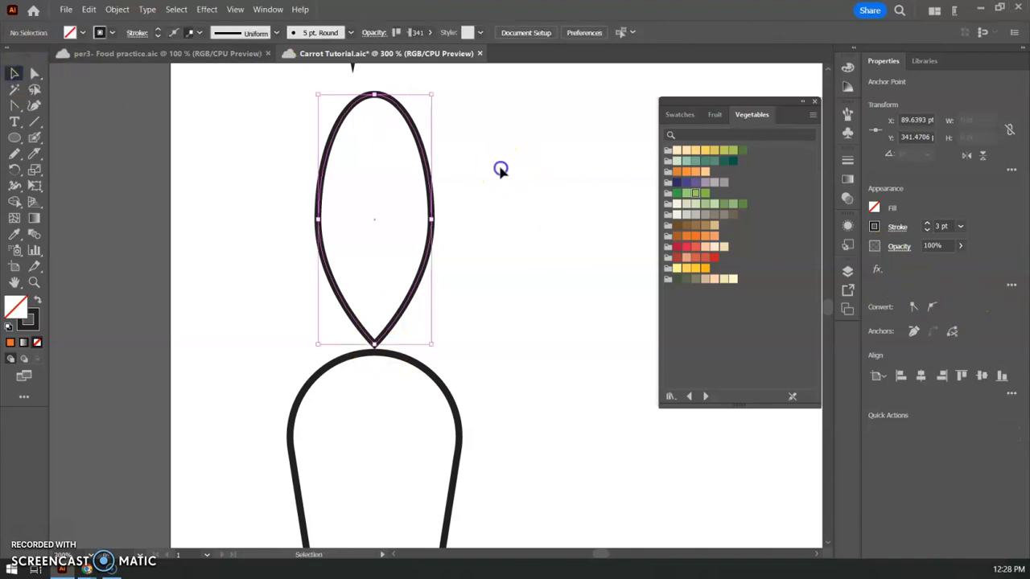
click(423, 154)
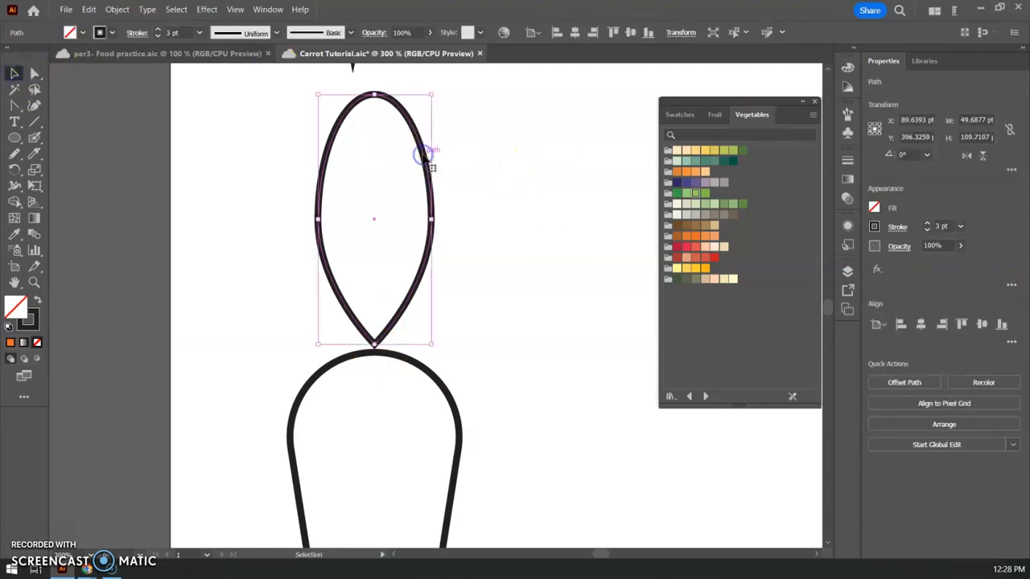
click(15, 171)
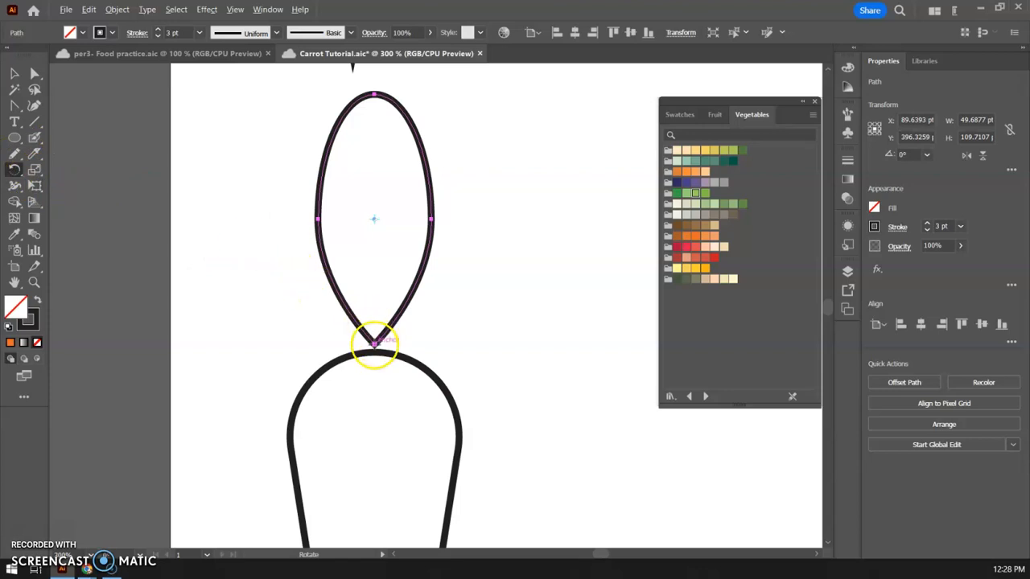
alt+click(374, 344)
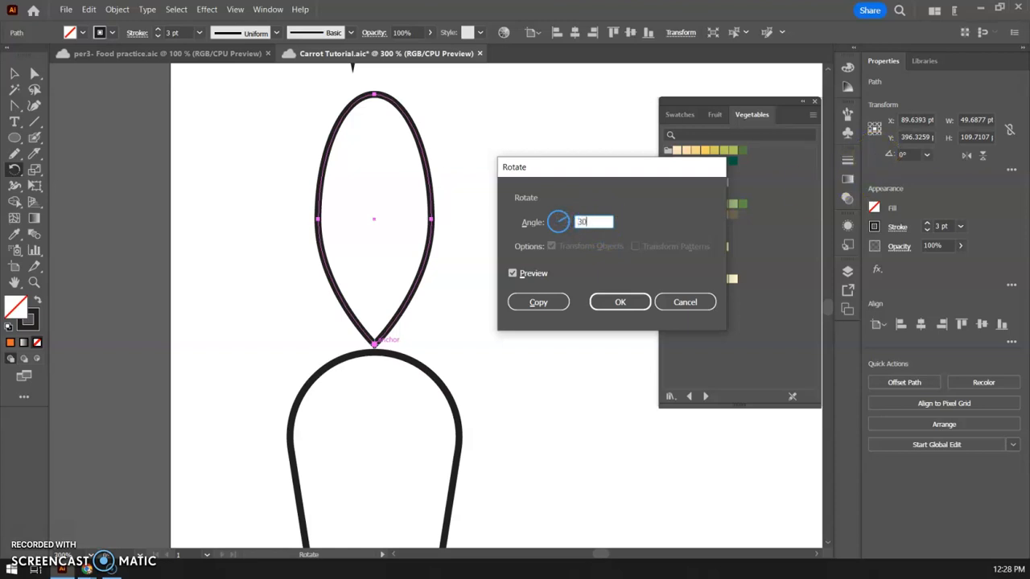
click(512, 274)
click(513, 273)
click(512, 274)
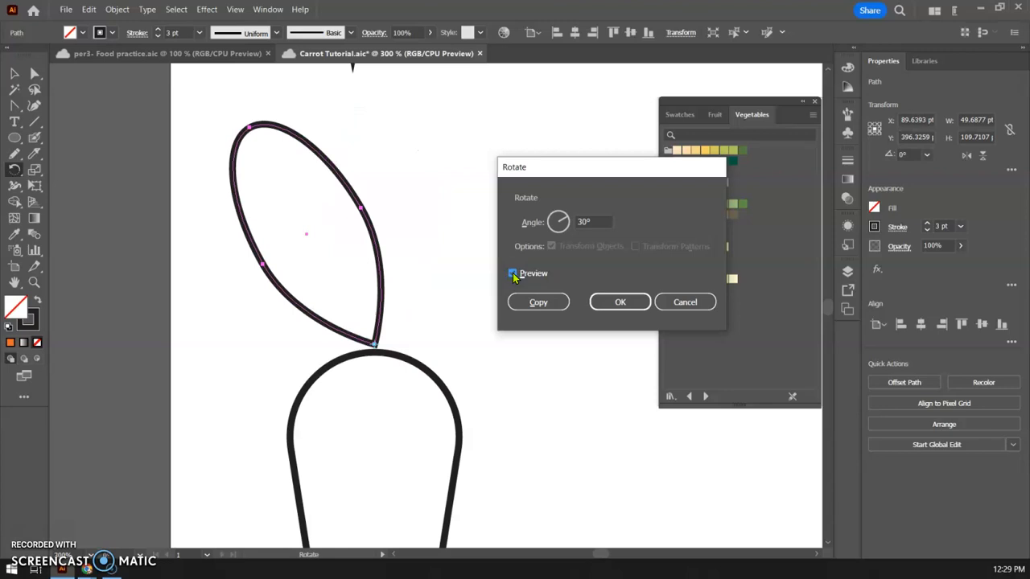
click(512, 274)
Change the rotation angle to 25°, preview it, and create the rotated leaf as a copy
click(592, 222)
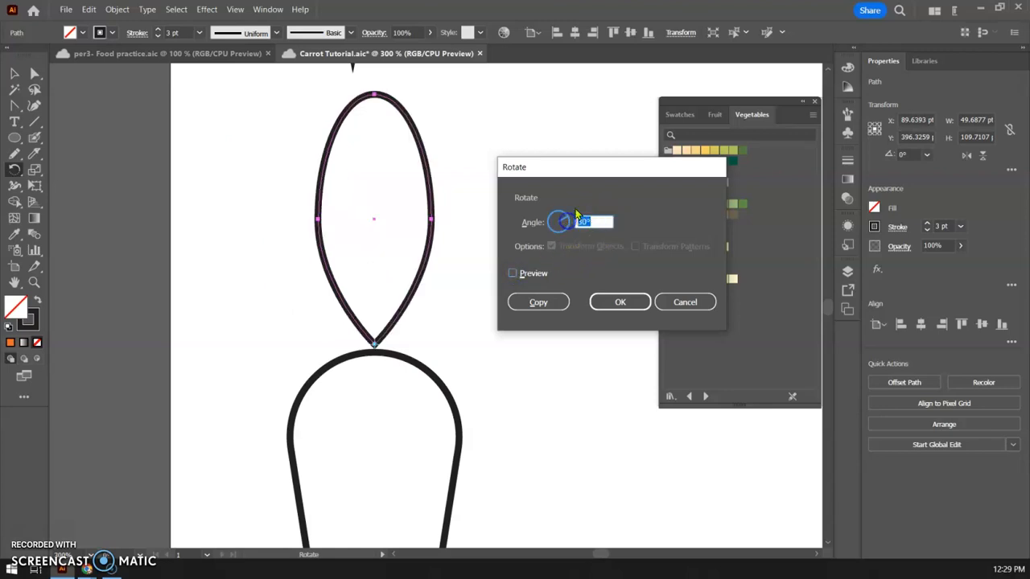
text(25)
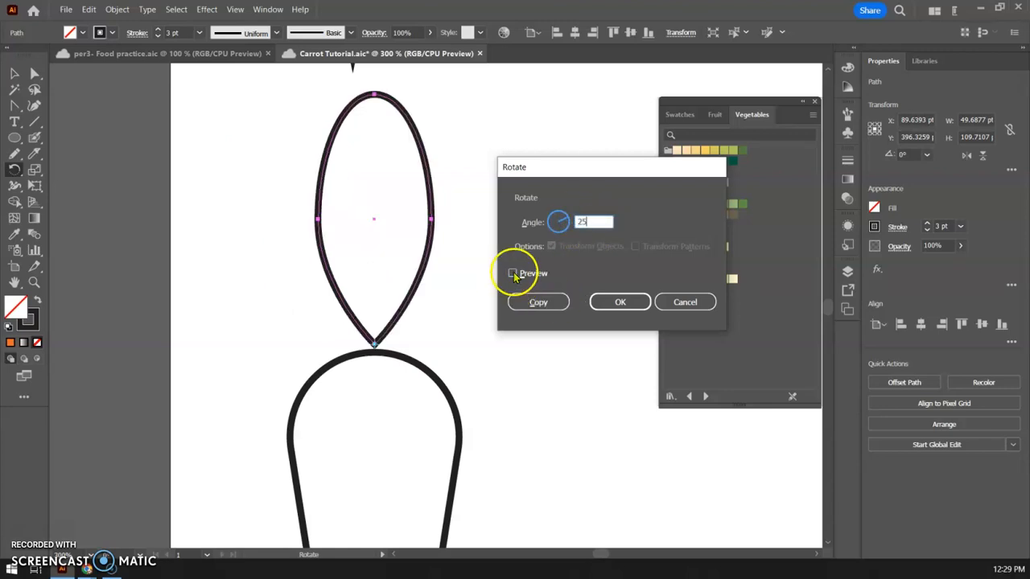
click(513, 273)
click(512, 273)
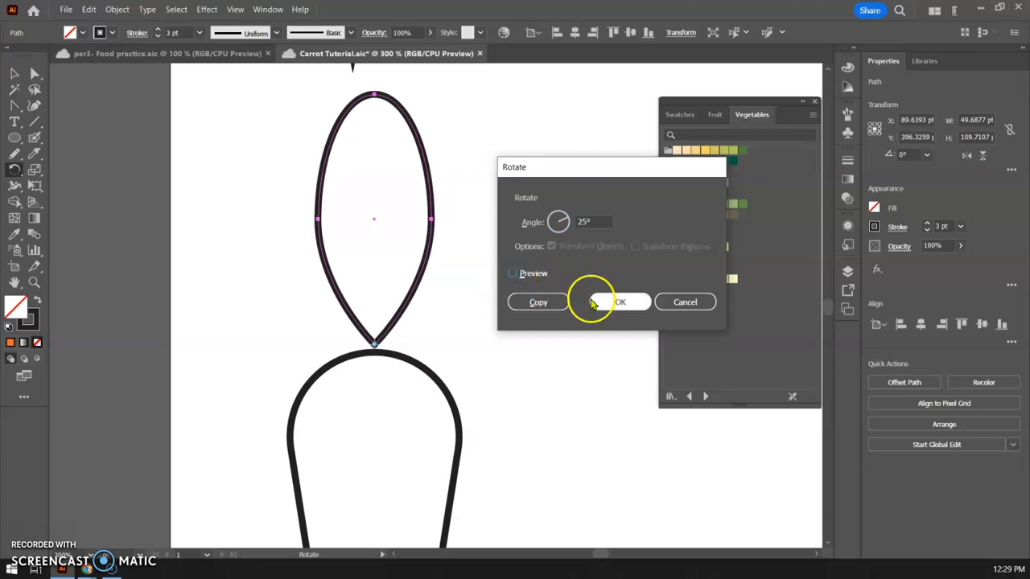
click(556, 304)
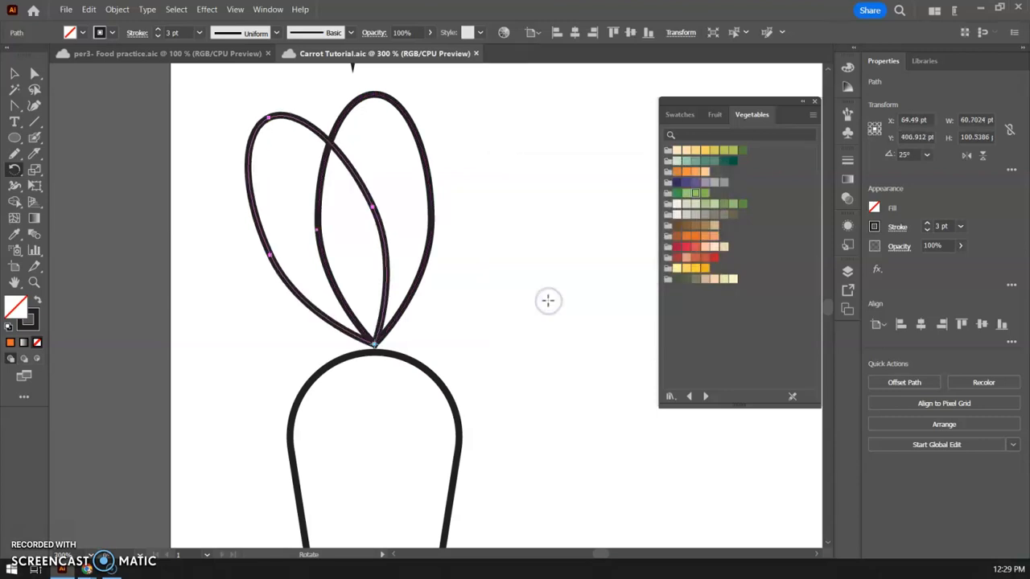
Create a mirrored copy of the tilted leaf by reflecting it across the vertical axis
click(13, 72)
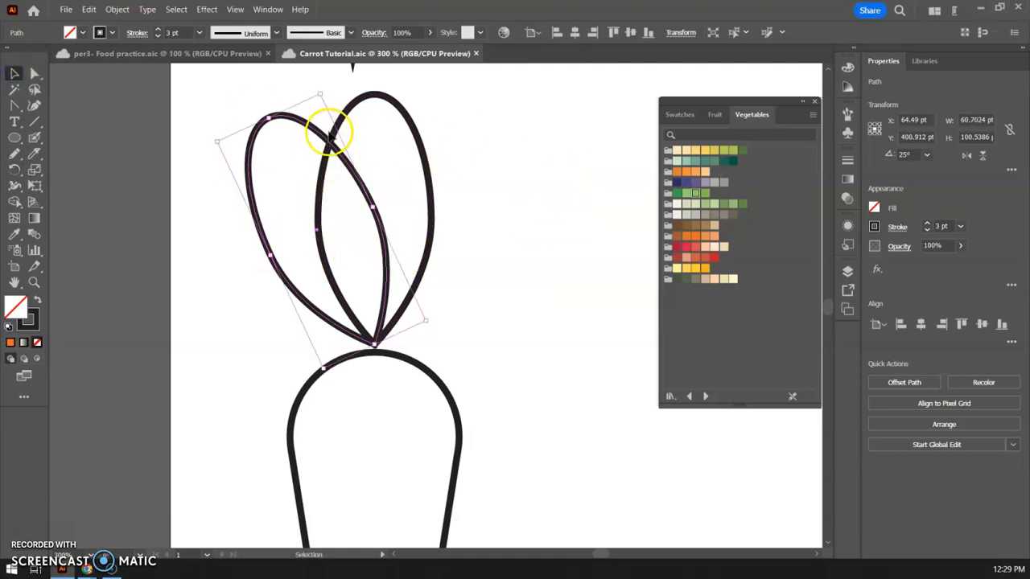
click(330, 145)
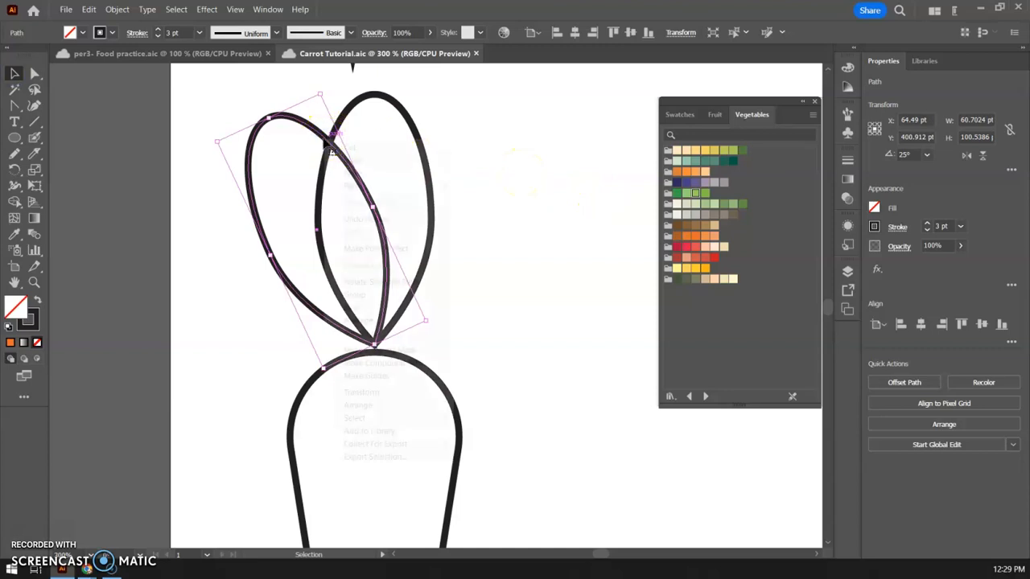
right_click(325, 142)
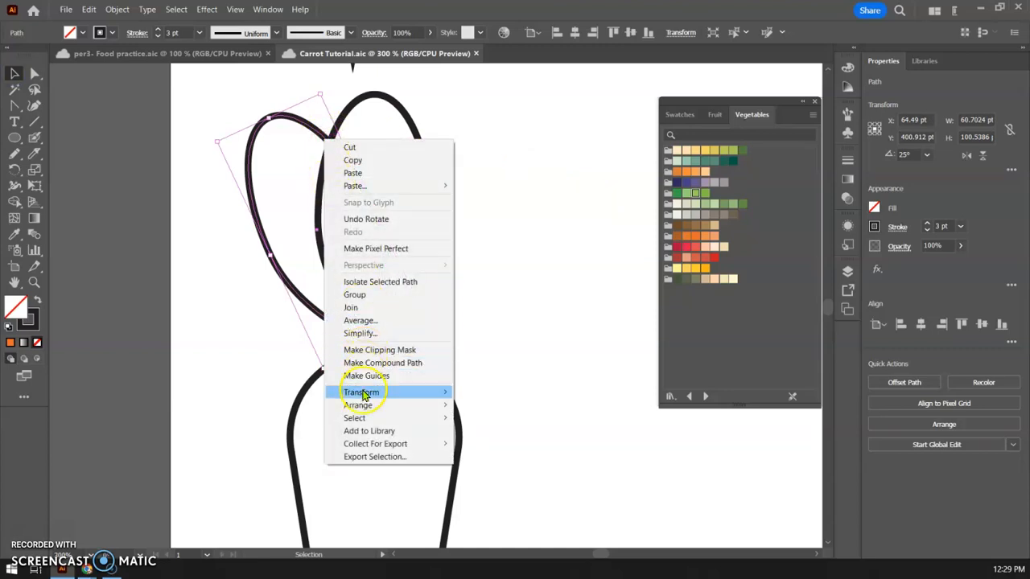
mouse_move(362, 394)
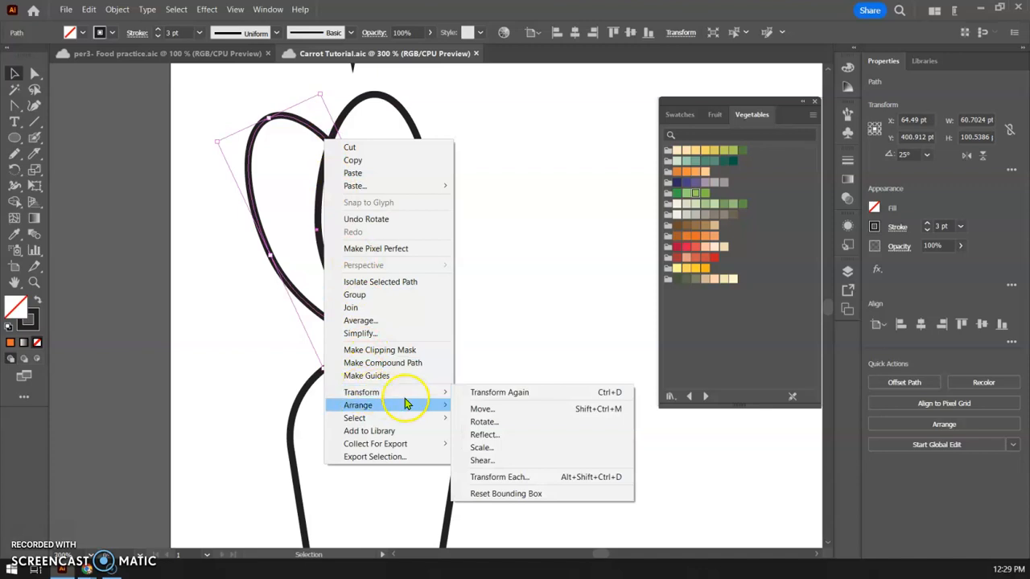
click(485, 435)
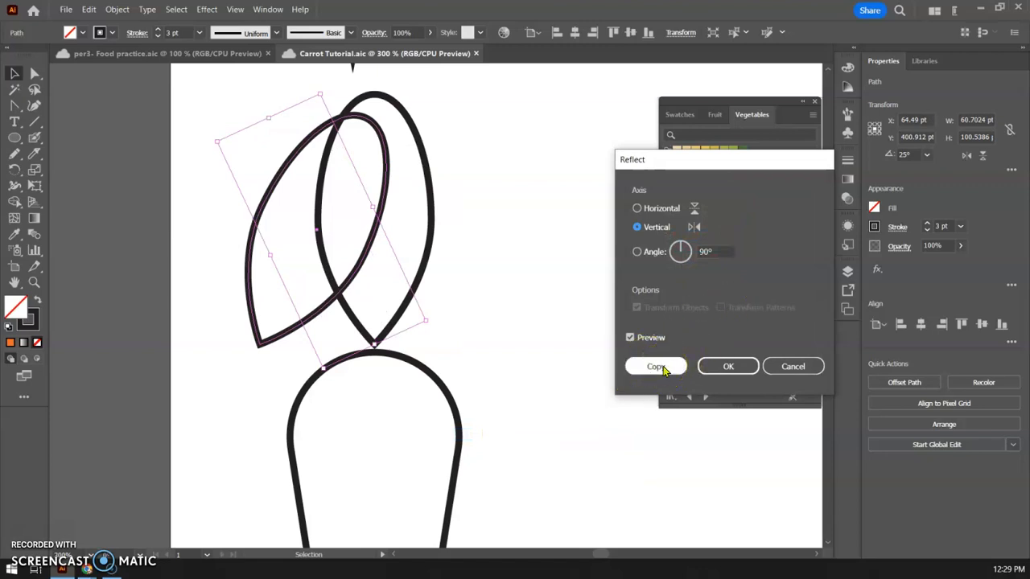
click(656, 367)
Move the mirrored leaf to the other side of the upright leaf so all three pointed tips meet
click(274, 333)
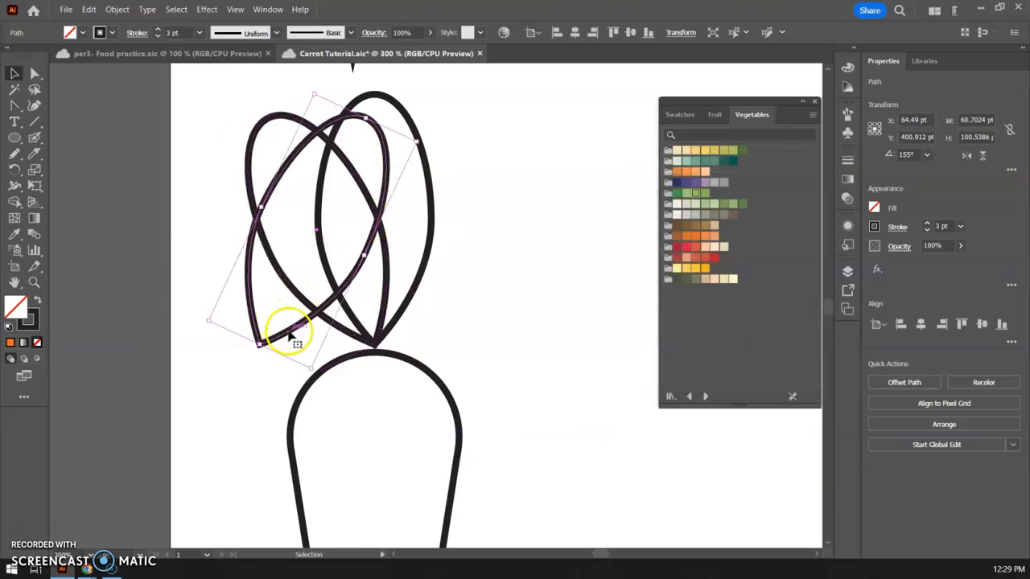
drag(292, 333, 405, 332)
click(517, 330)
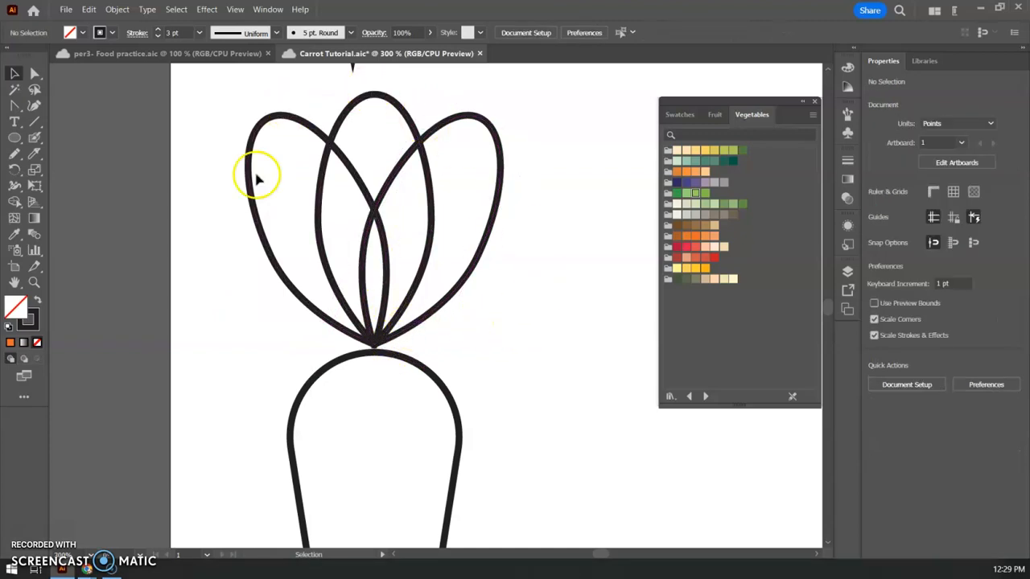
Select all three leaves, try merging the middle leaf's regions into one front leaf with Shape Builder, and undo the merge
key(space)
mouse_move(518, 270)
mouse_down()
mouse_move(513, 253)
mouse_move(513, 265)
mouse_up()
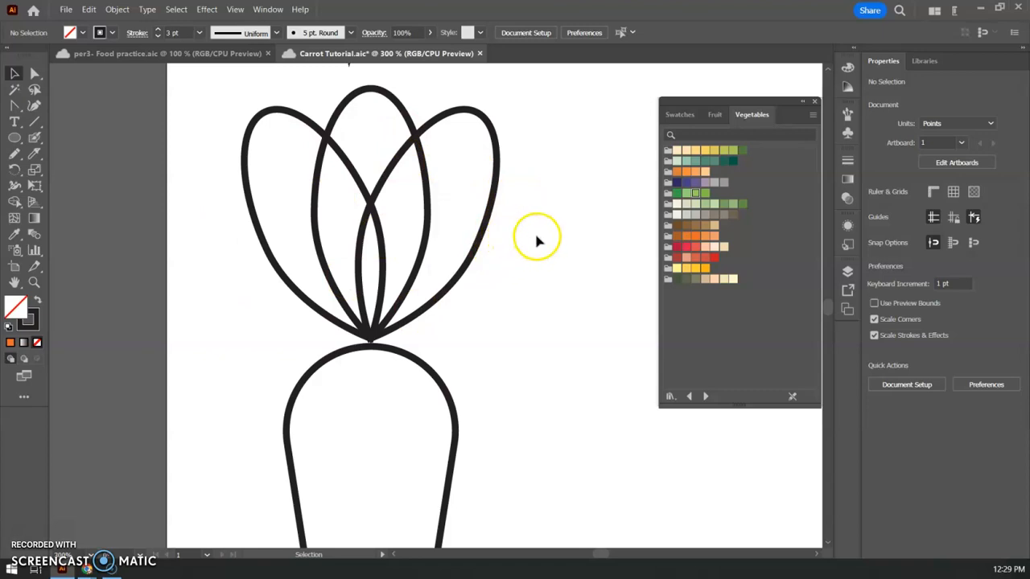
drag(218, 89, 523, 338)
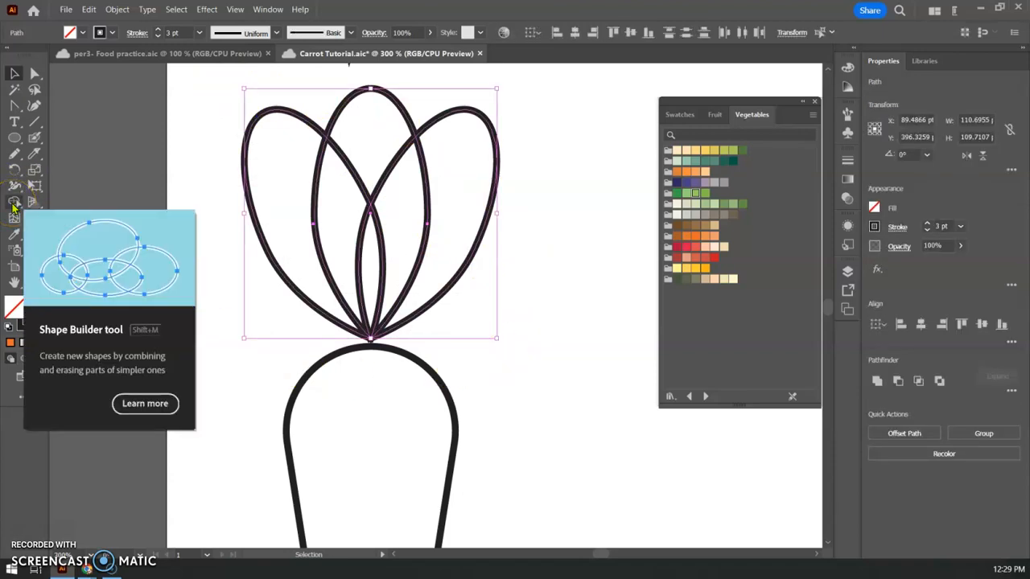
click(12, 205)
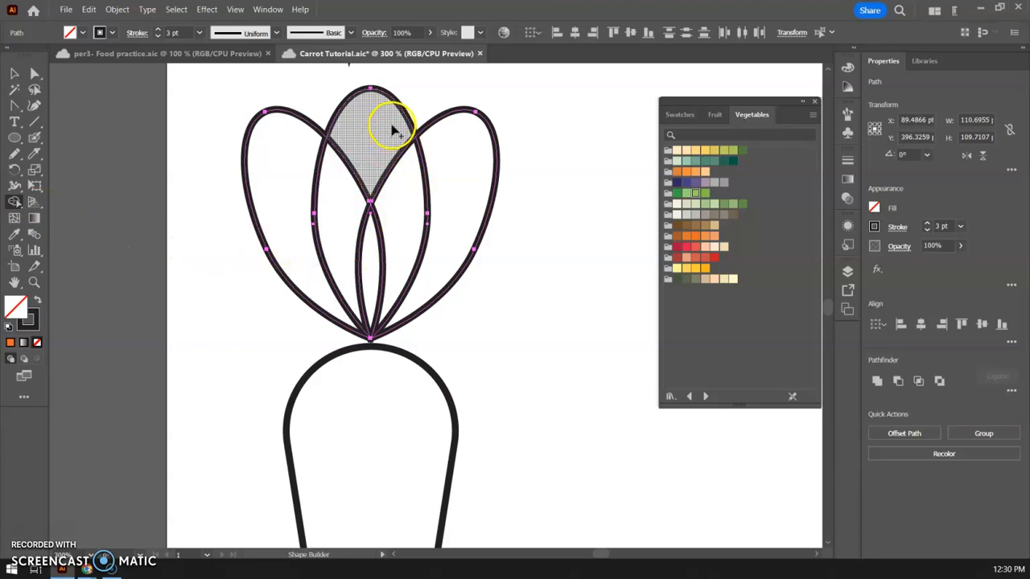
mouse_move(385, 126)
mouse_down()
mouse_move(356, 161)
mouse_move(338, 214)
mouse_up()
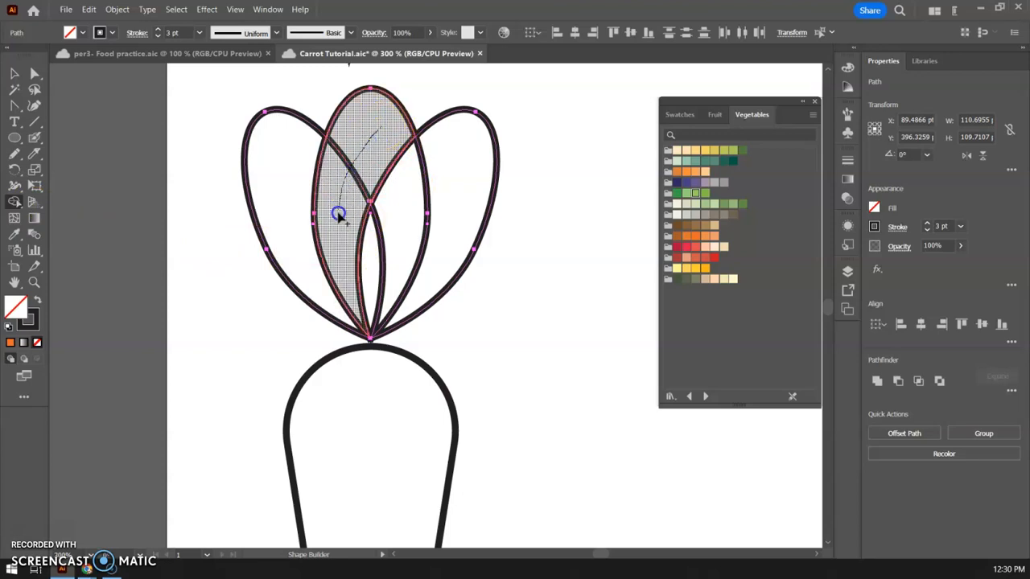
mouse_move(350, 266)
mouse_down()
mouse_move(385, 270)
mouse_move(396, 234)
mouse_up()
drag(379, 131, 379, 132)
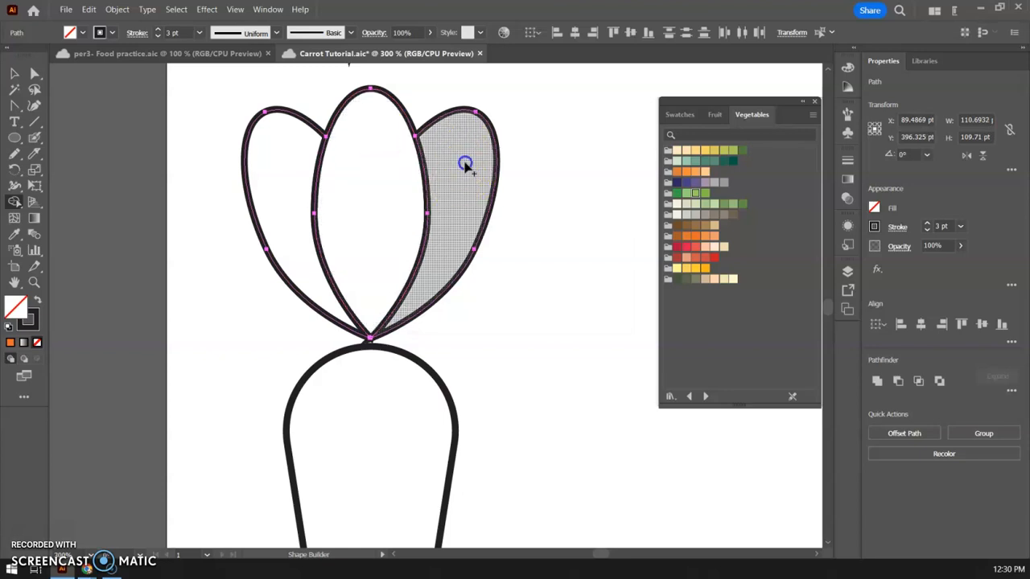
click(293, 197)
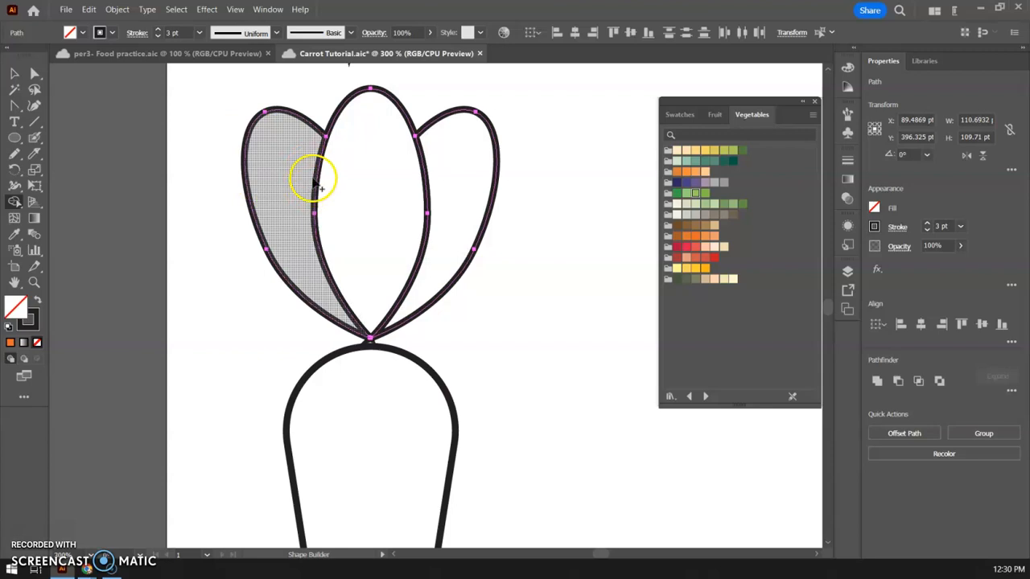
key(v)
key(ctrl+z)
key(ctrl+z)
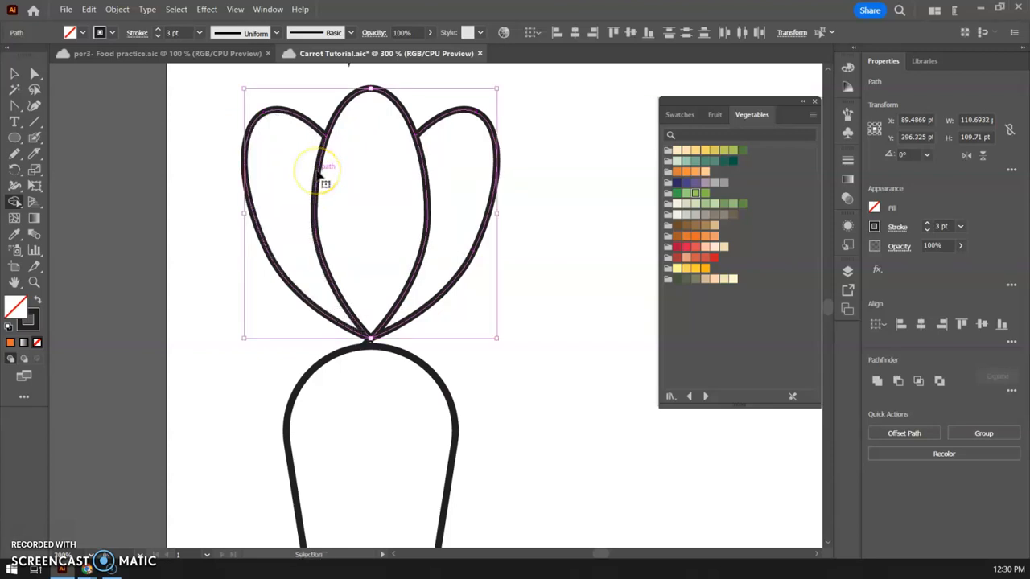
Use Shape Builder to merge the left leaf into one front shape and combine the middle leaf's remaining regions, leaving the right leaf behind
key(shift+m)
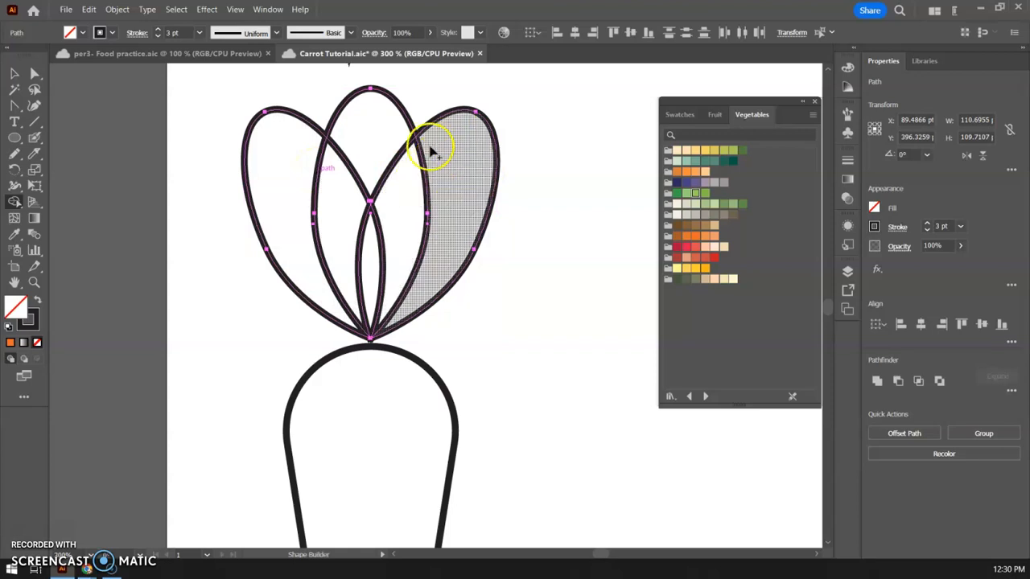
mouse_move(277, 149)
mouse_down()
mouse_move(322, 173)
mouse_move(362, 237)
mouse_move(367, 303)
mouse_up()
drag(378, 157, 409, 269)
drag(460, 158, 459, 227)
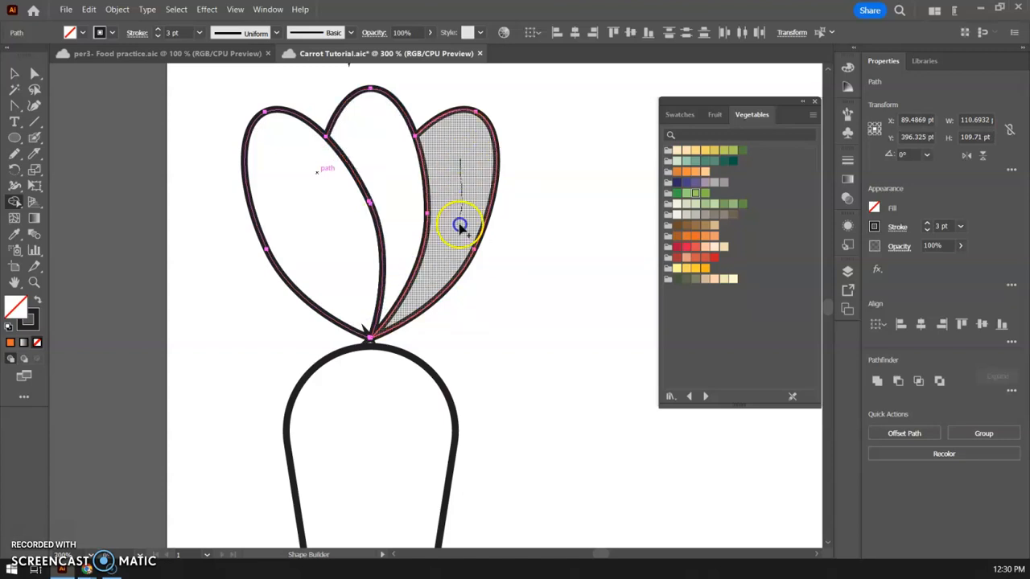
drag(427, 290, 426, 286)
click(454, 229)
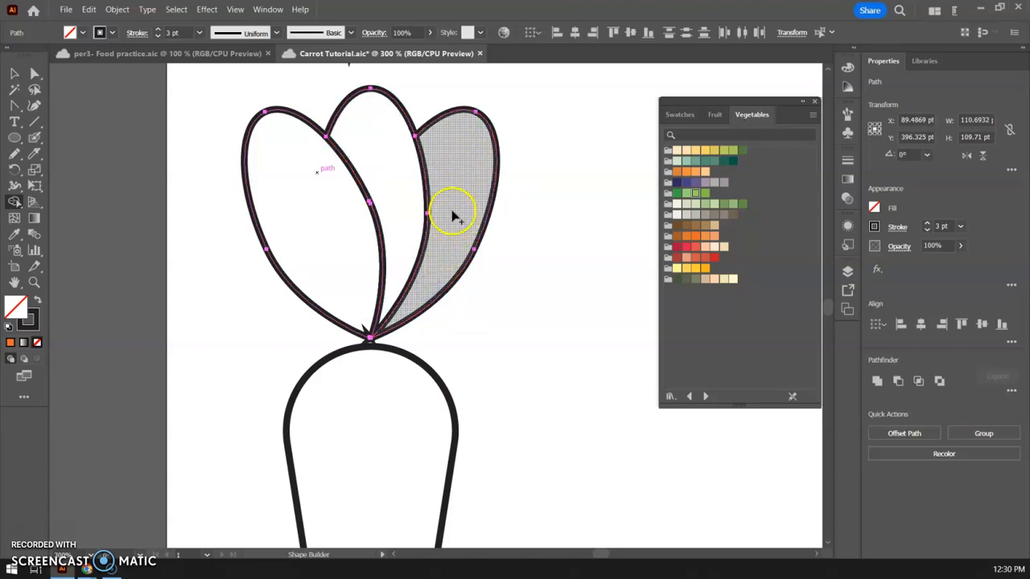
Undo the left-leaf merge and use Shape Builder to merge the middle leaf into one front shape, keeping both side leaves behind it
key(ctrl+z)
key(ctrl+z)
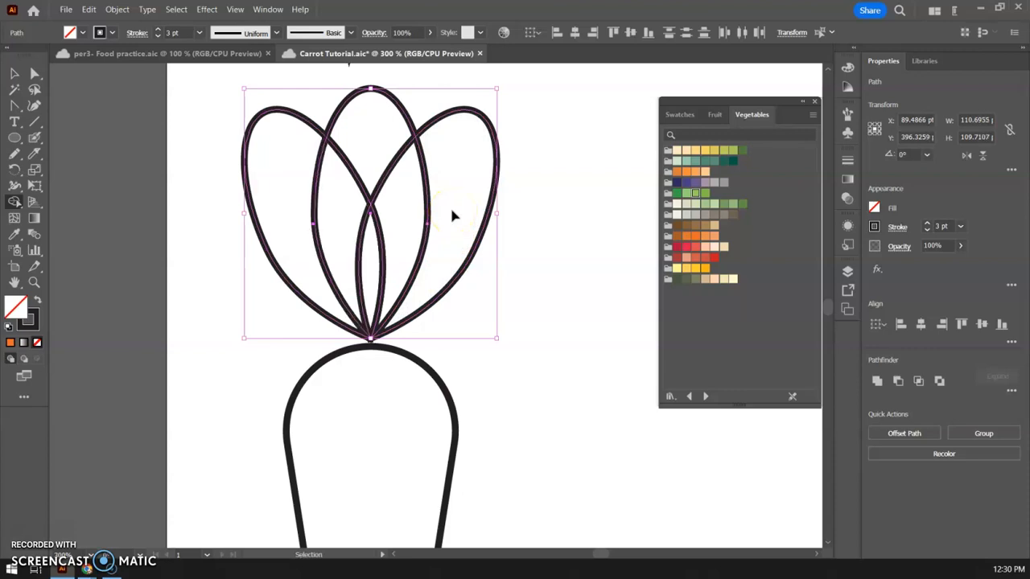
mouse_move(375, 137)
mouse_down()
mouse_move(356, 223)
mouse_move(399, 227)
mouse_move(379, 136)
mouse_up()
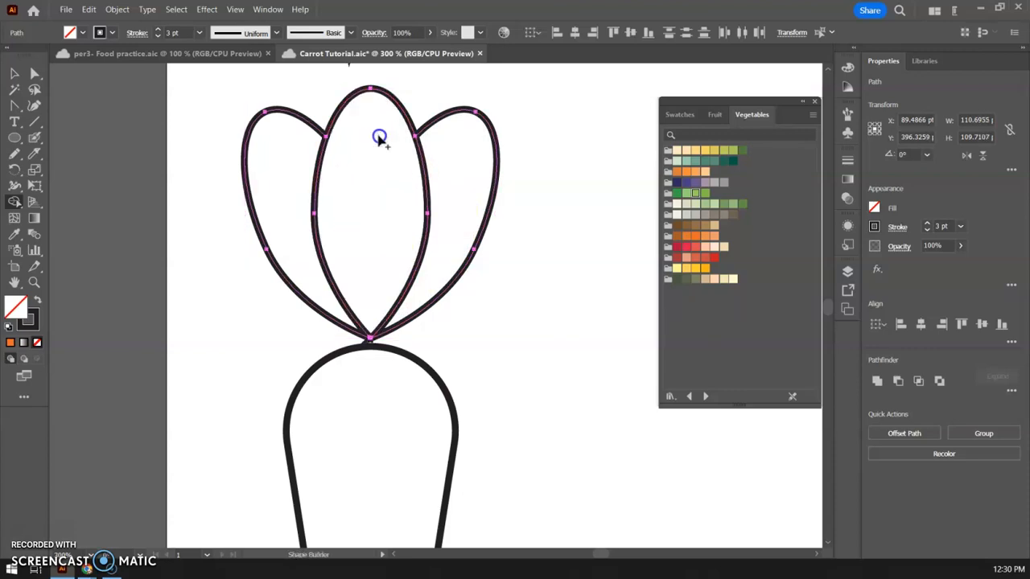
click(287, 178)
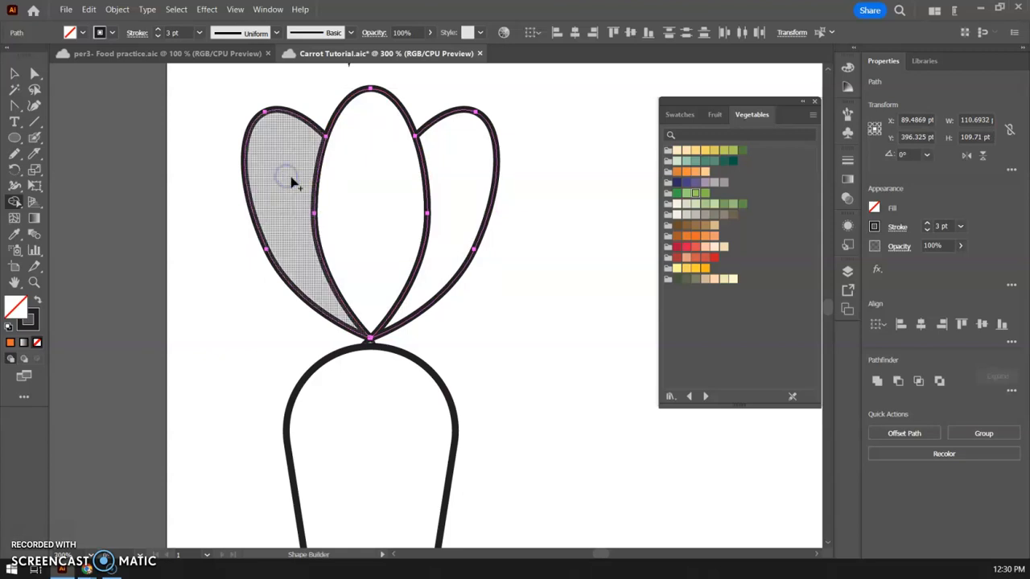
click(463, 188)
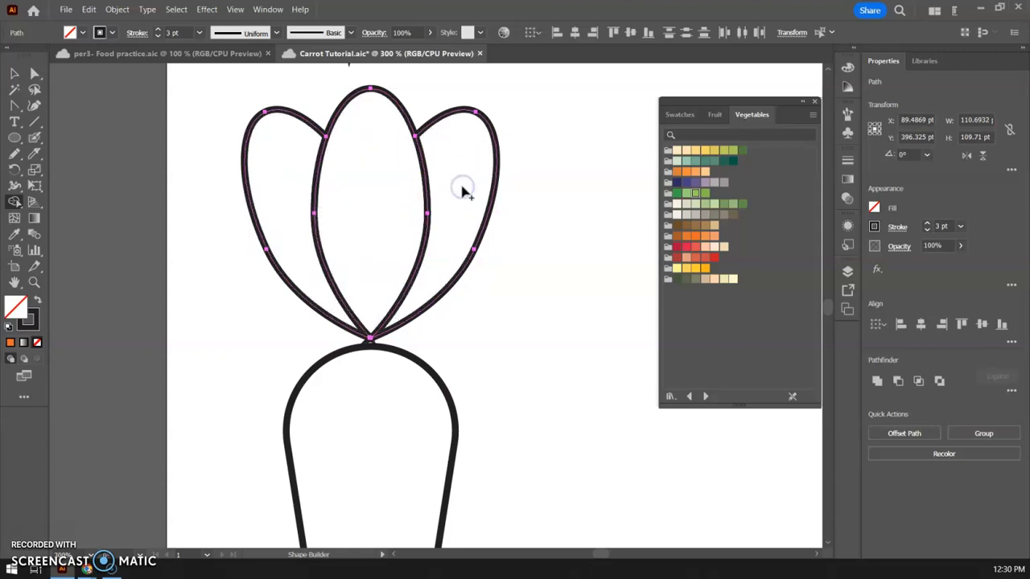
click(17, 75)
click(184, 100)
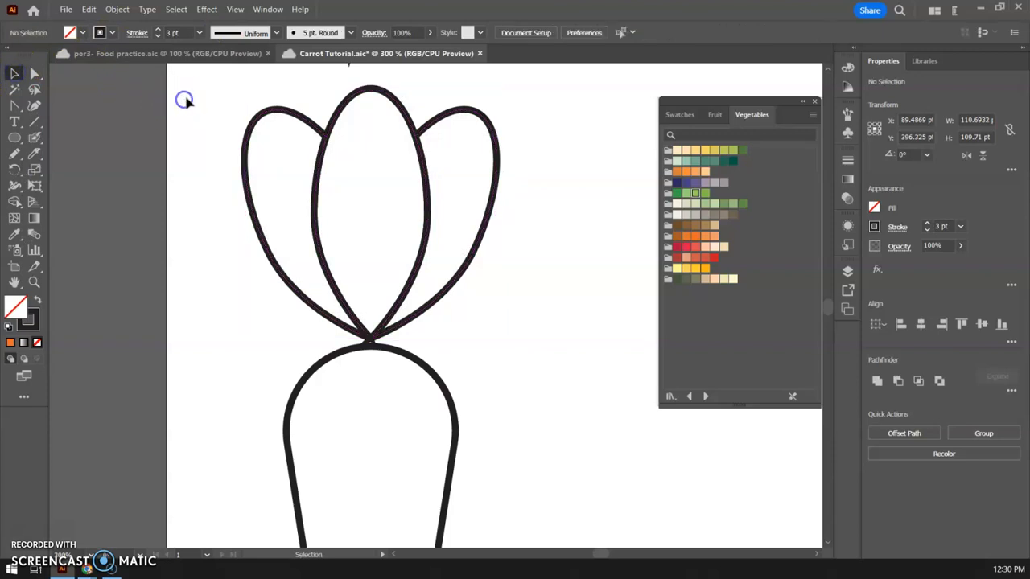
Pull the three leaves apart to check that they are separate shapes, and undo the moves
drag(276, 113, 231, 110)
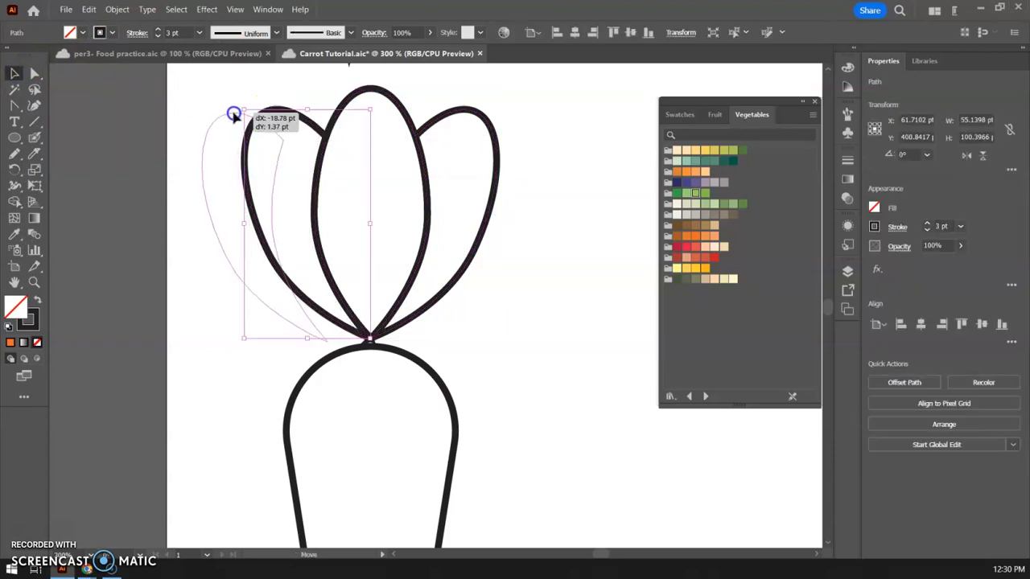
drag(471, 112, 517, 107)
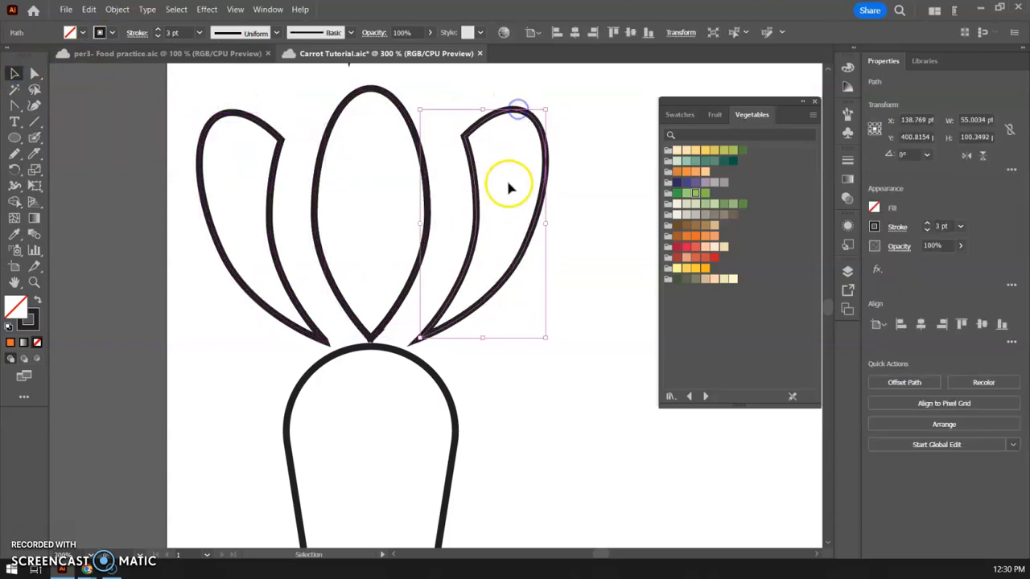
drag(382, 334, 374, 320)
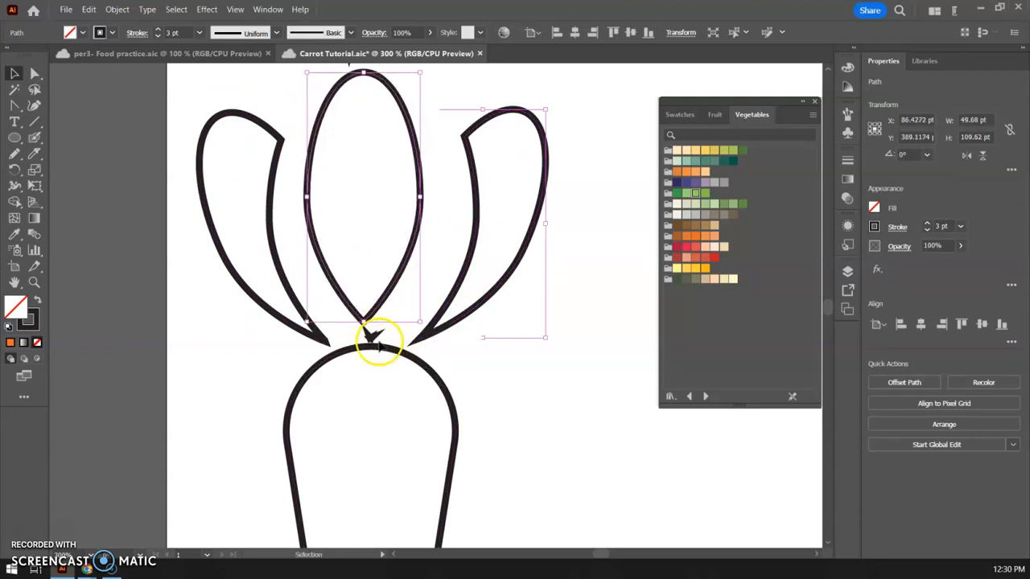
key(a)
key(ctrl+z)
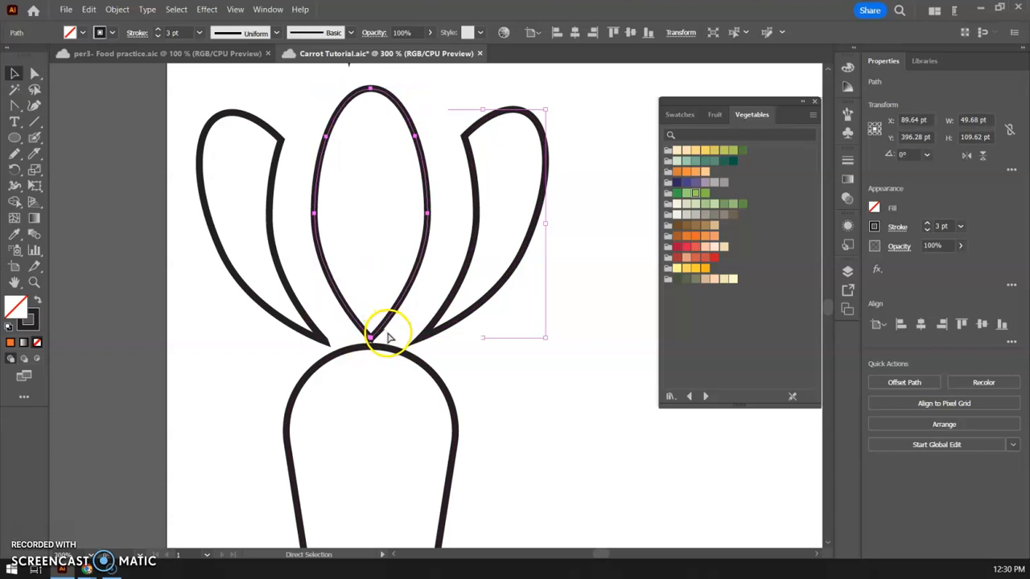
key(ctrl+z)
key(ctrl+z)
key(v)
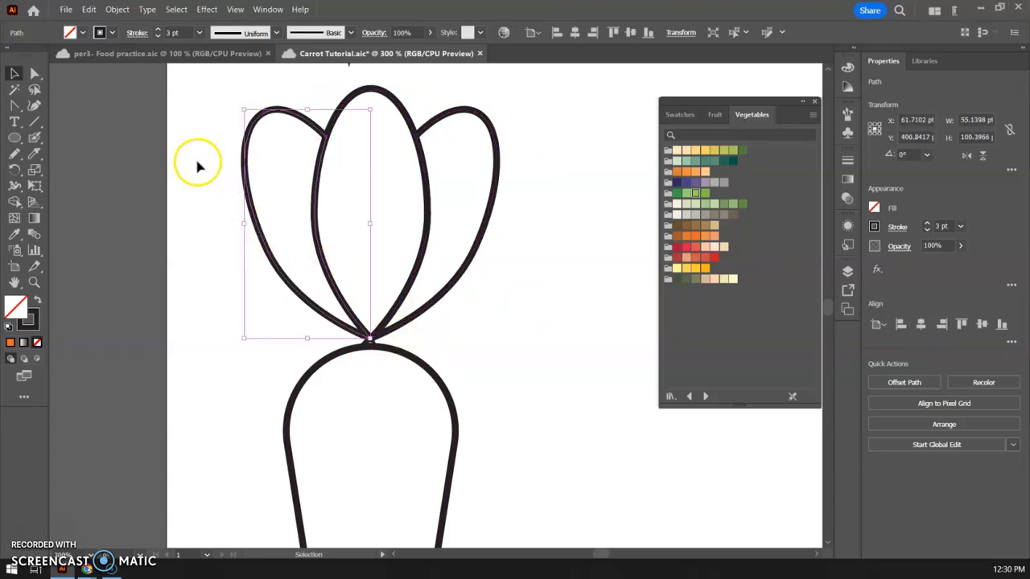
Select the leaves together with the carrot body and set their stroke corners to Round Join
drag(205, 101, 534, 322)
key(a)
key(ctrl+equal)
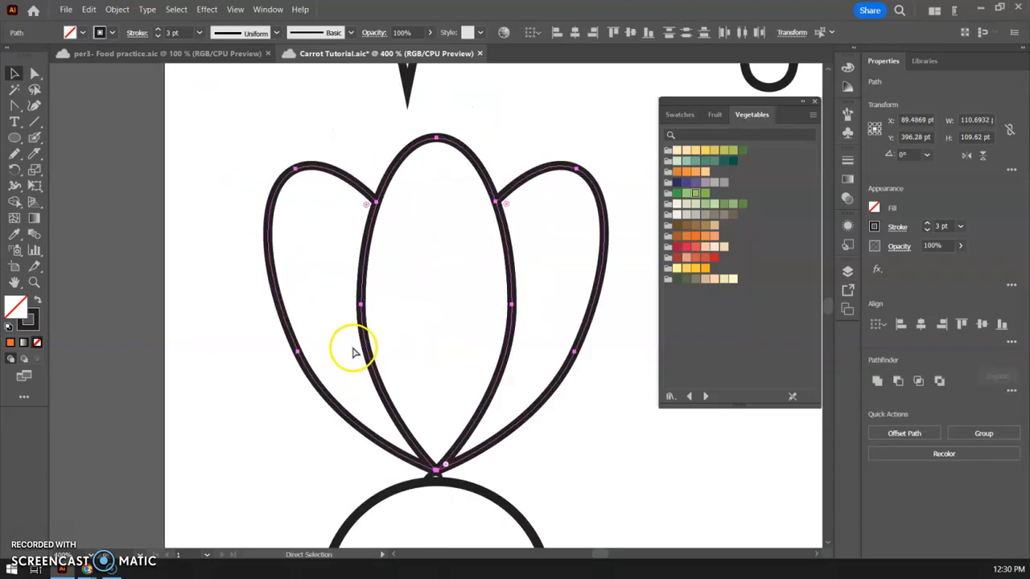
key(space)
drag(502, 478, 448, 346)
key(v)
click(423, 331)
click(244, 278)
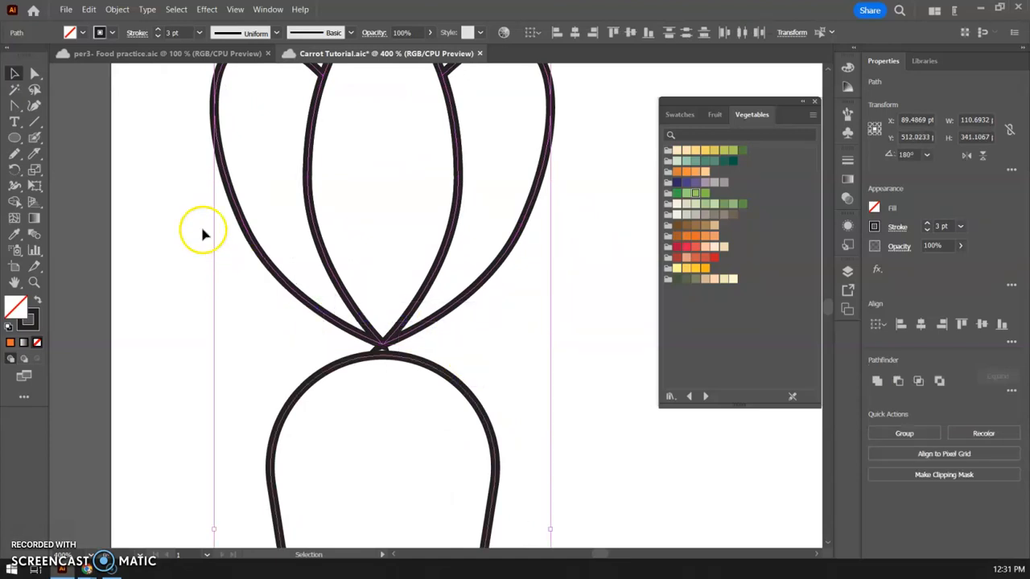
click(141, 159)
drag(145, 100, 541, 451)
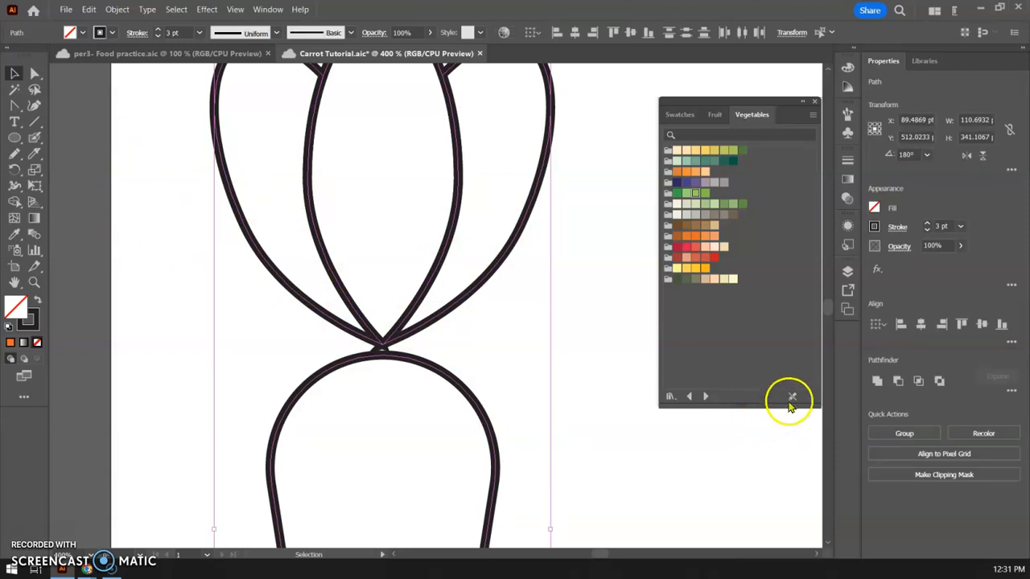
click(898, 227)
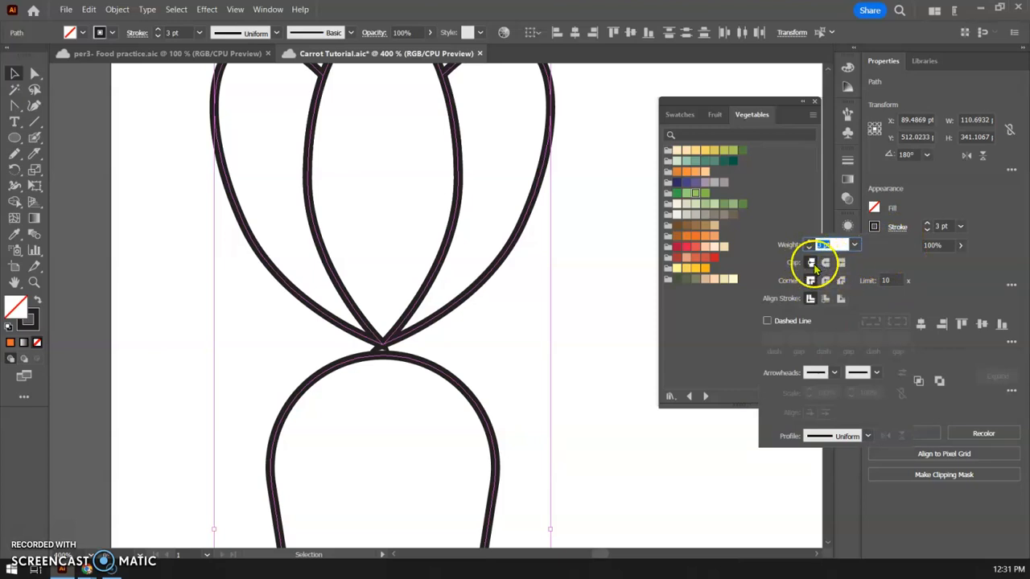
click(825, 263)
click(826, 281)
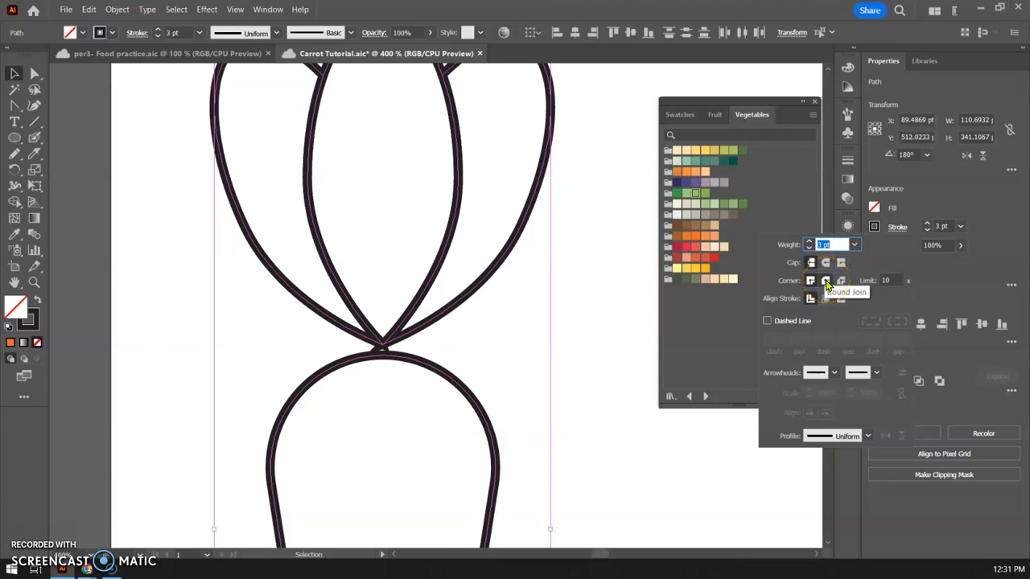
click(826, 281)
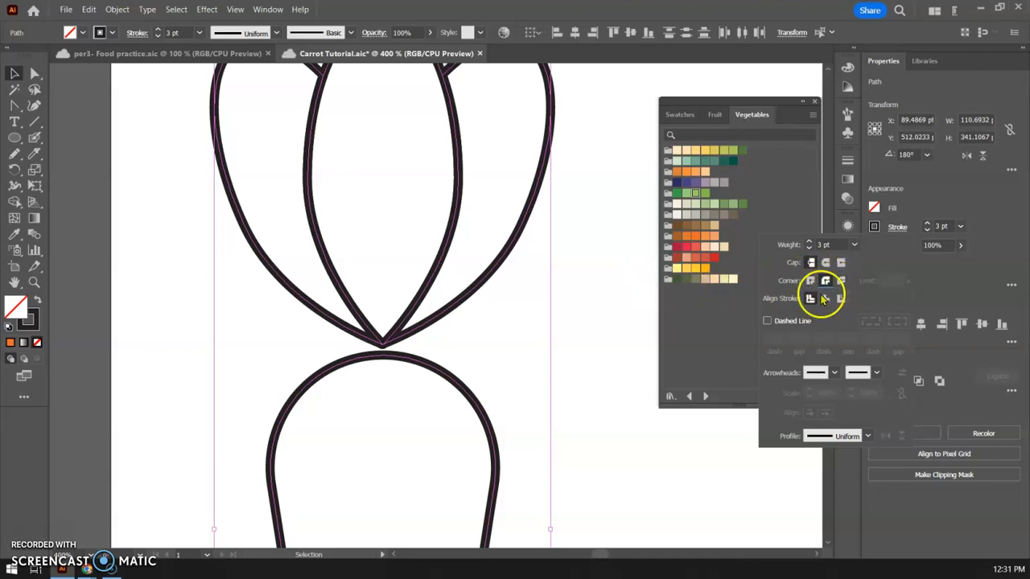
click(136, 201)
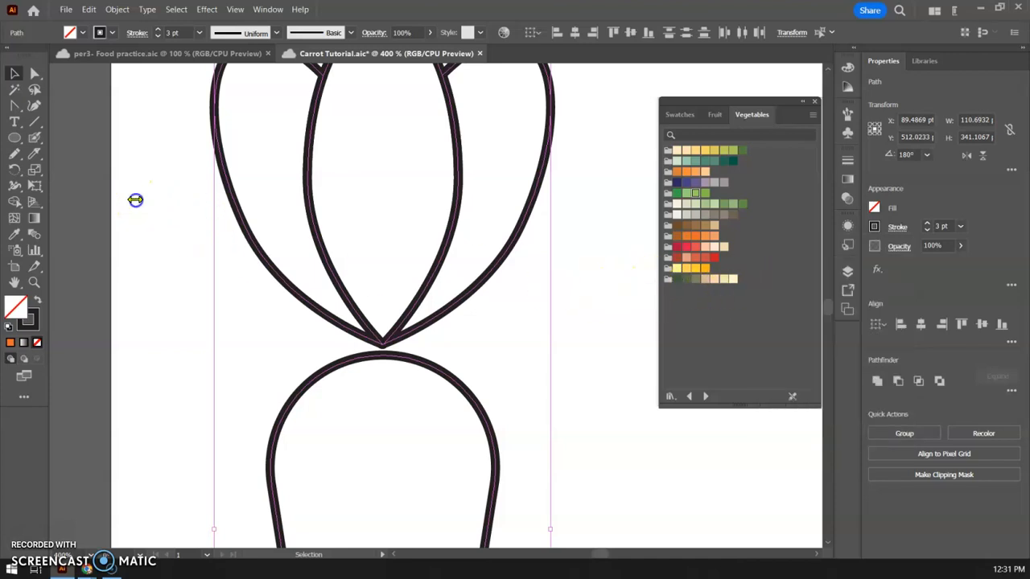
Move the three leaves up away from the carrot body and delete the stray fragment left at their base
drag(127, 161, 494, 322)
drag(402, 342, 395, 291)
click(354, 333)
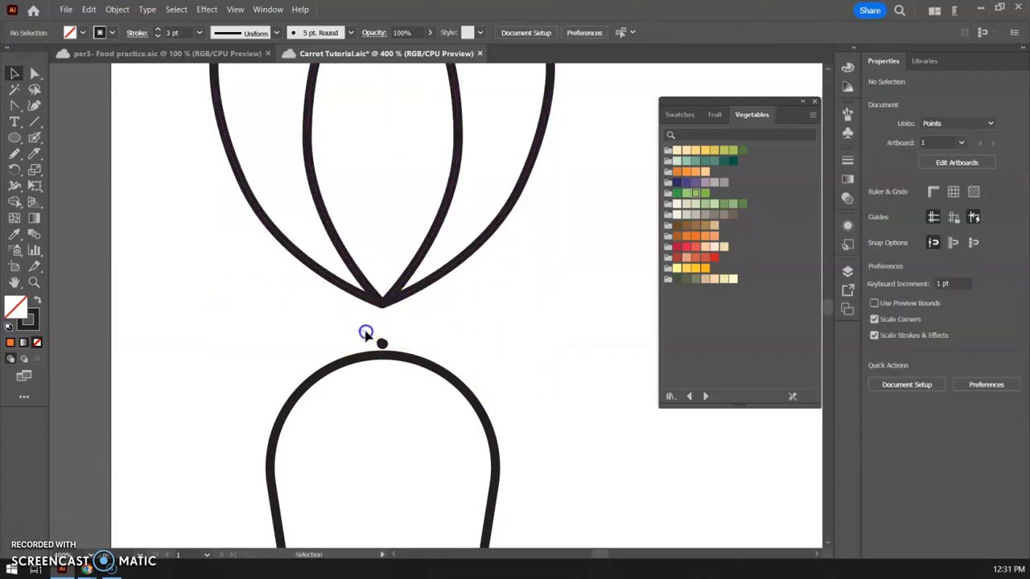
drag(395, 346, 391, 345)
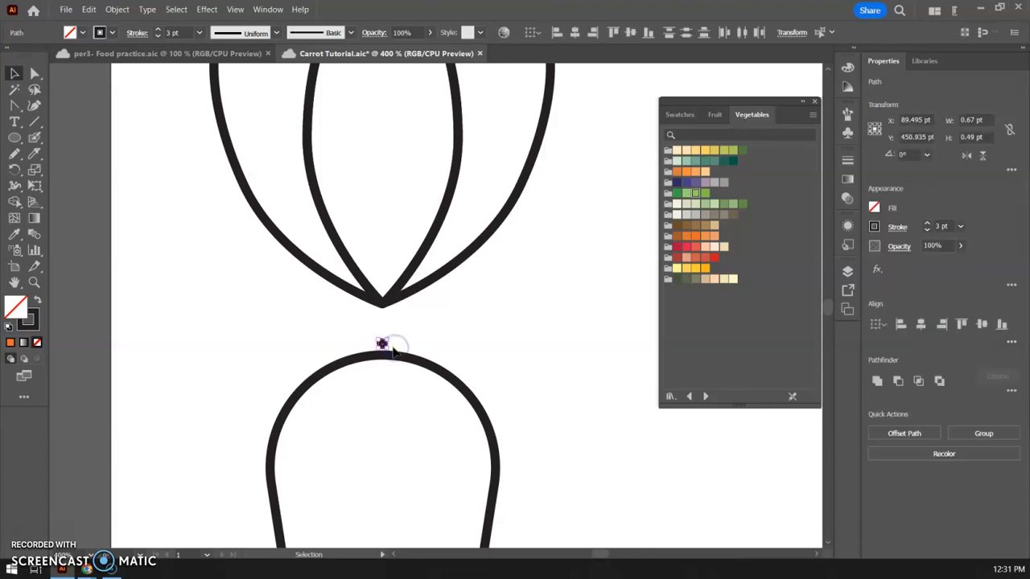
key(Delete)
Select the three leaves and move them down so their pointed tips meet the top of the carrot body
drag(276, 278, 462, 301)
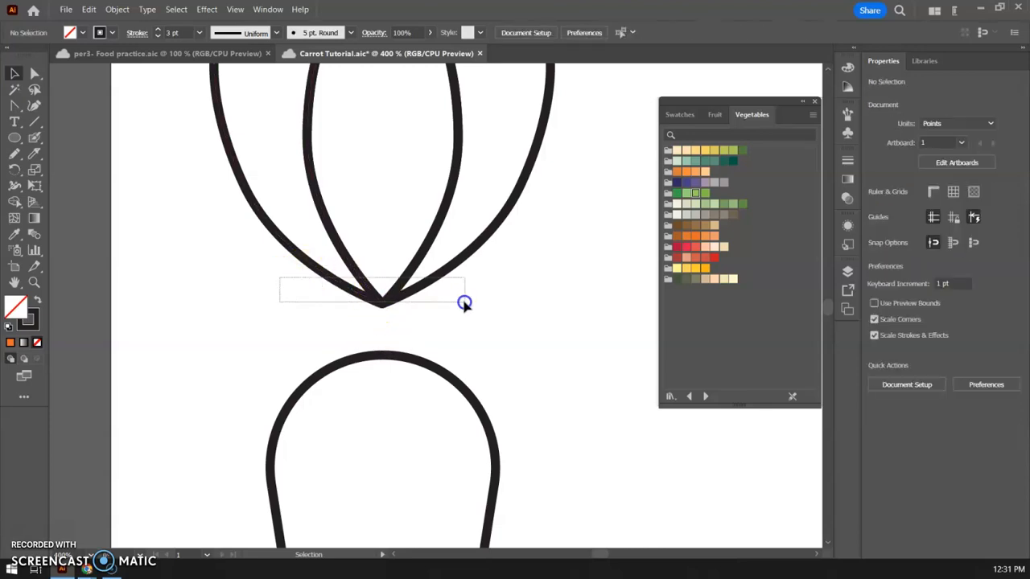
click(395, 297)
drag(394, 297, 389, 346)
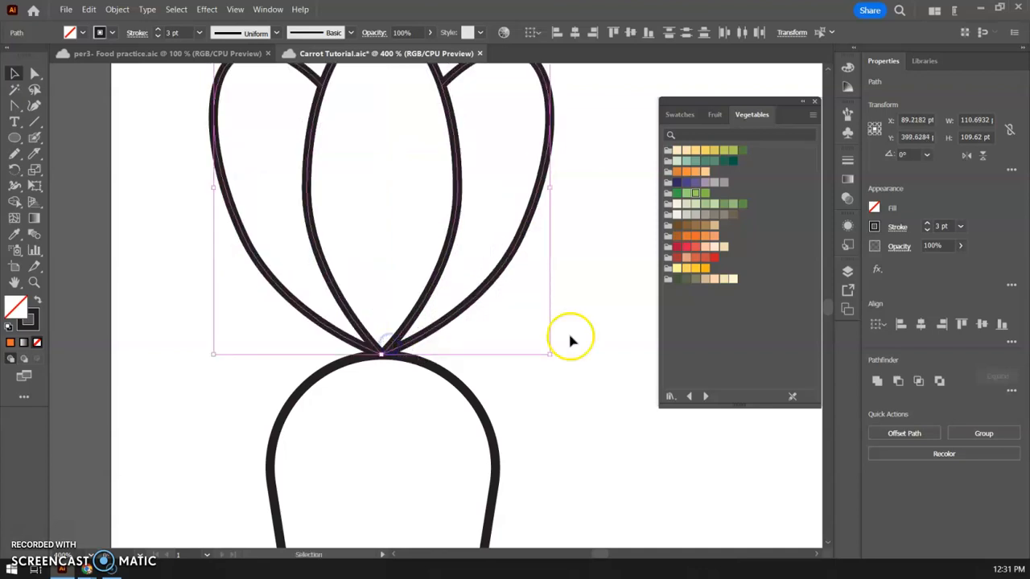
key(a)
key(ctrl+minus)
key(ctrl+minus)
key(ctrl+minus)
drag(581, 395, 536, 309)
click(533, 299)
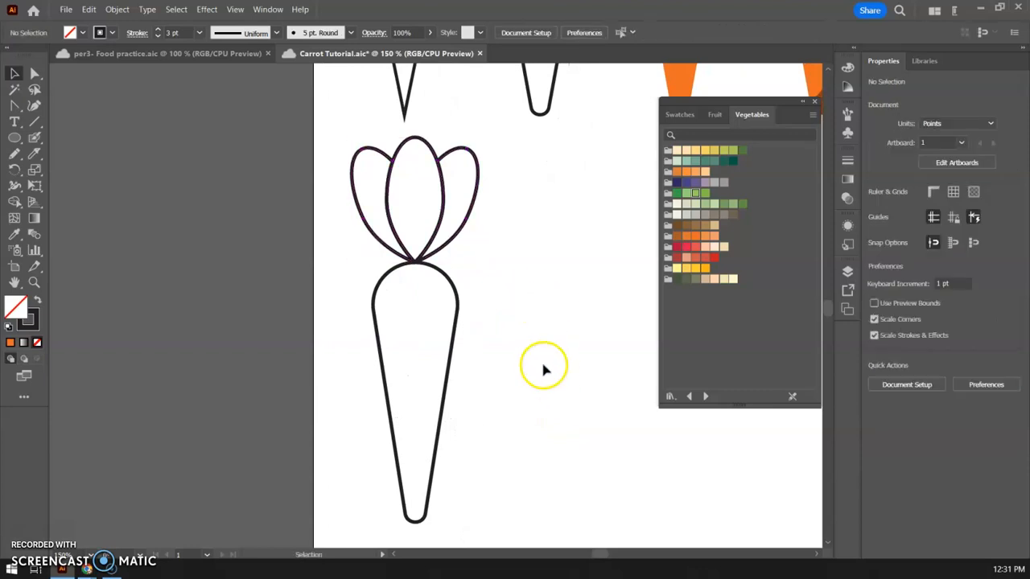
Group the three leaves and the carrot body into one object
drag(541, 272, 467, 395)
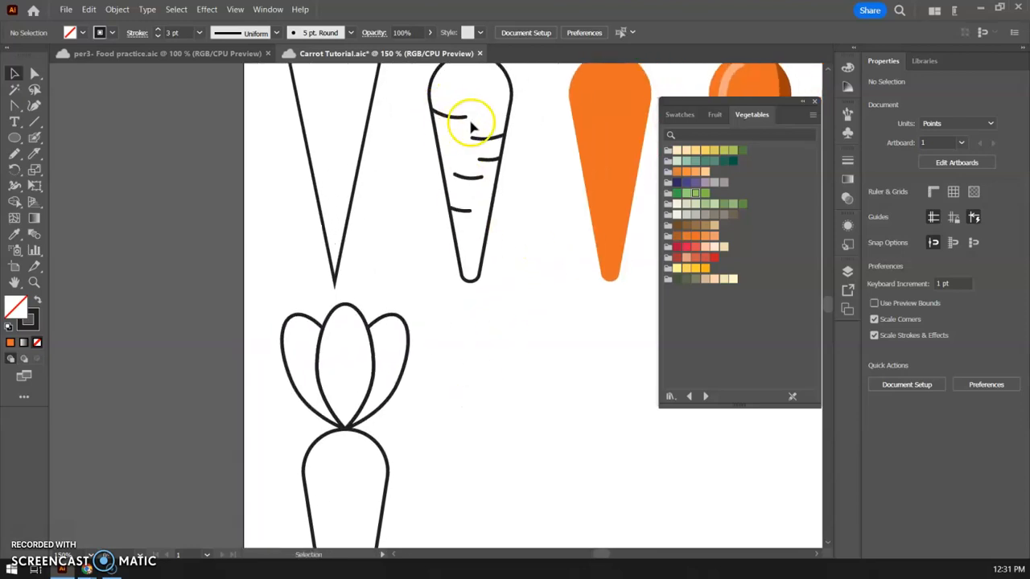
key(ctrl+equal)
drag(459, 400, 470, 182)
key(ctrl+minus)
drag(271, 145, 466, 490)
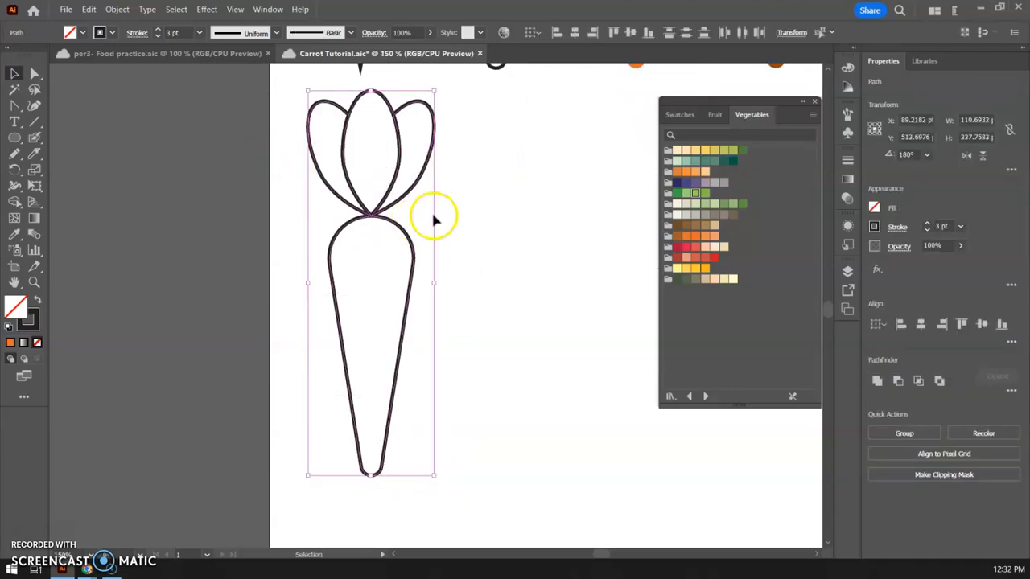
key(ctrl+g)
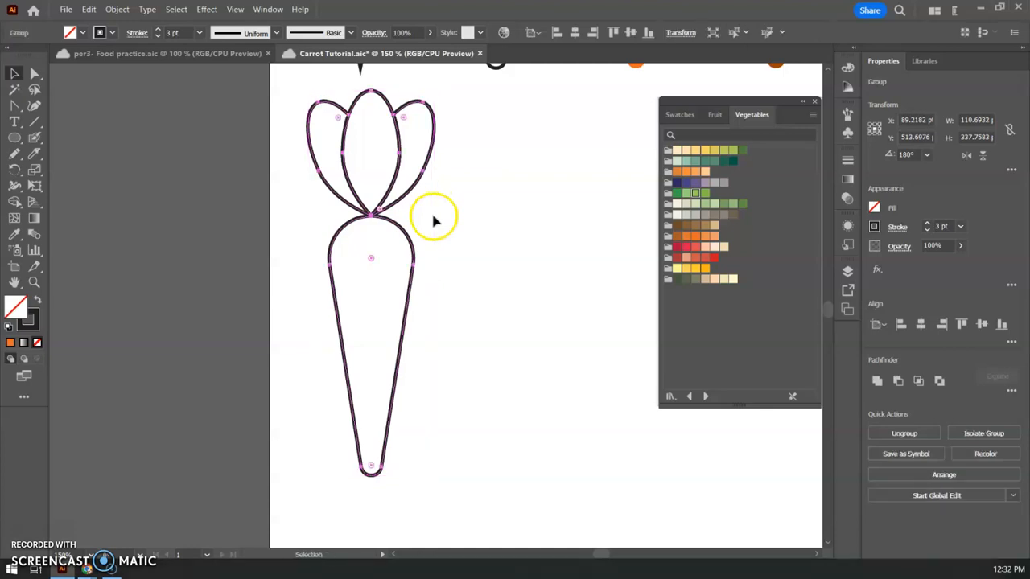
click(471, 219)
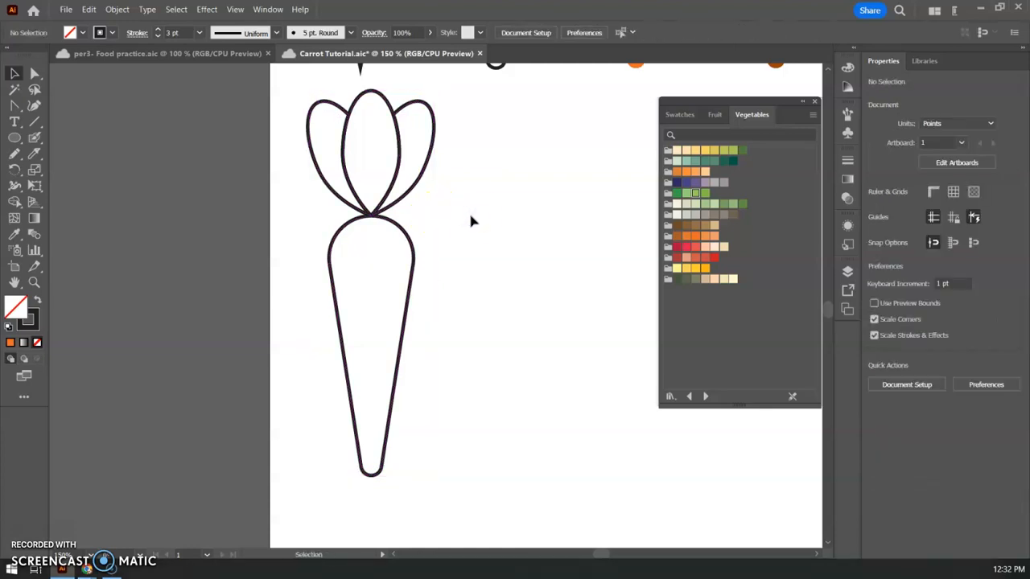